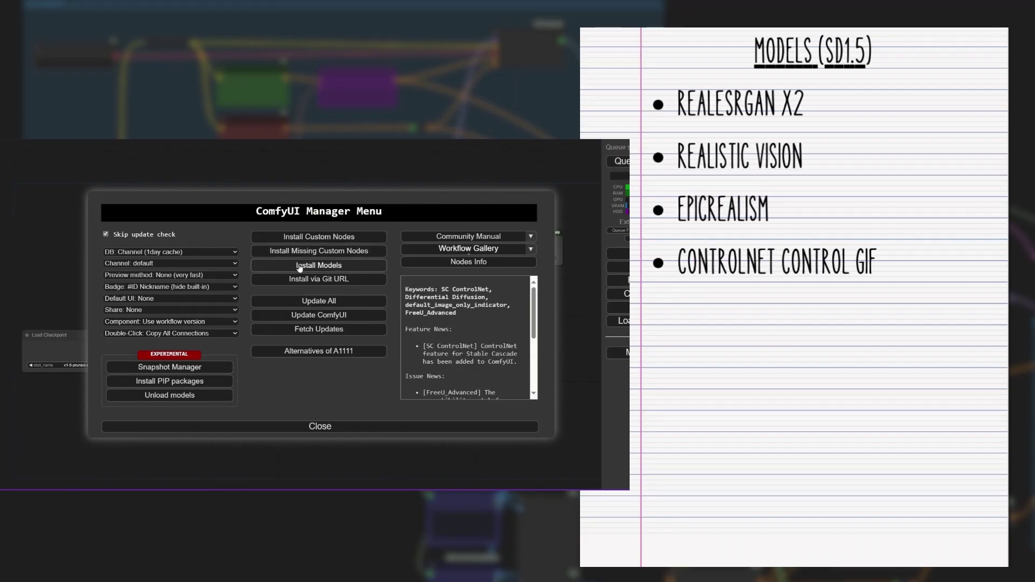
Scroll the controlGIF README and show the Files and versions list of the animatediff_controlnet repo
click(356, 265)
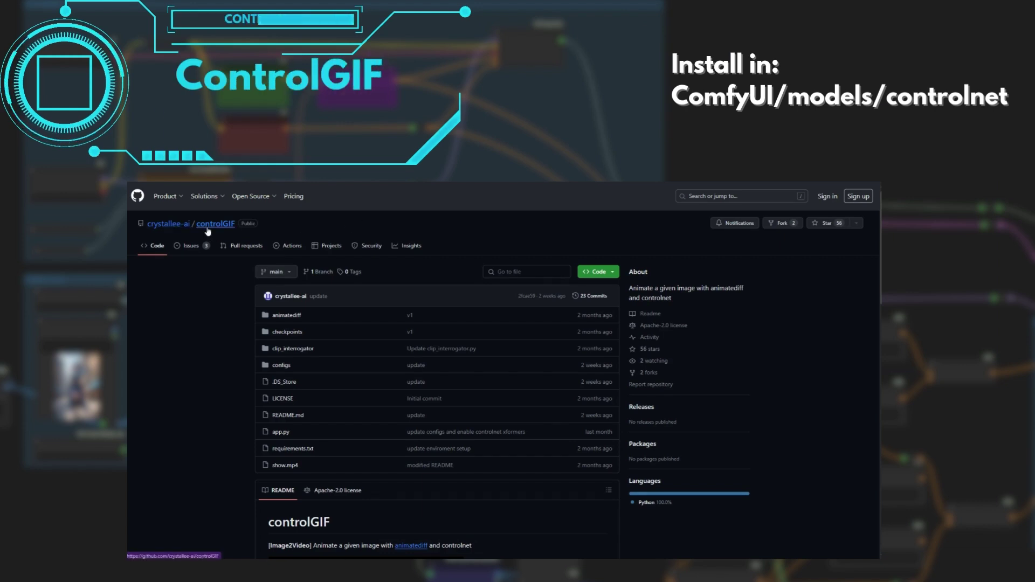
scroll(226, 356, down, 5)
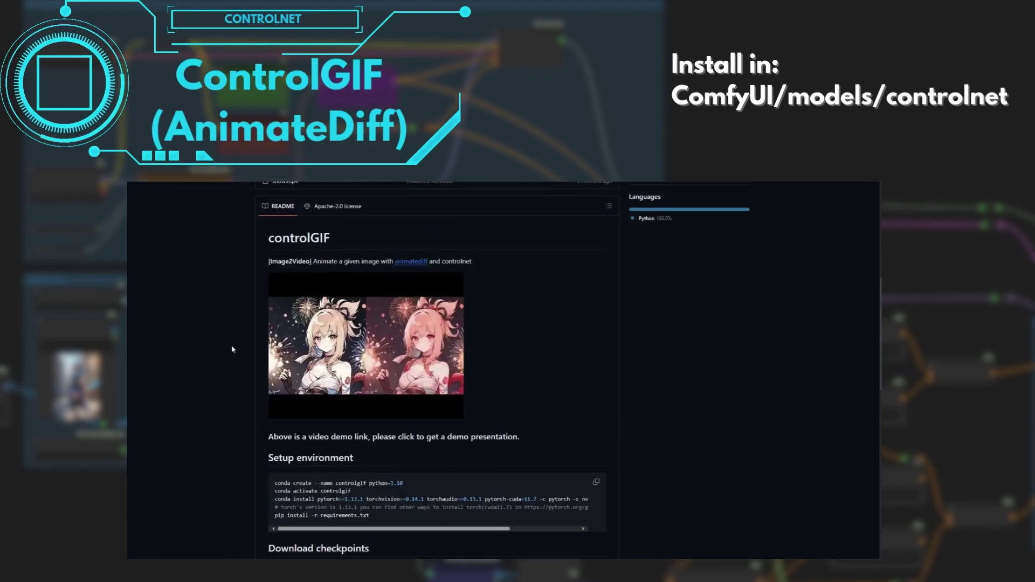
scroll(233, 350, down, 5)
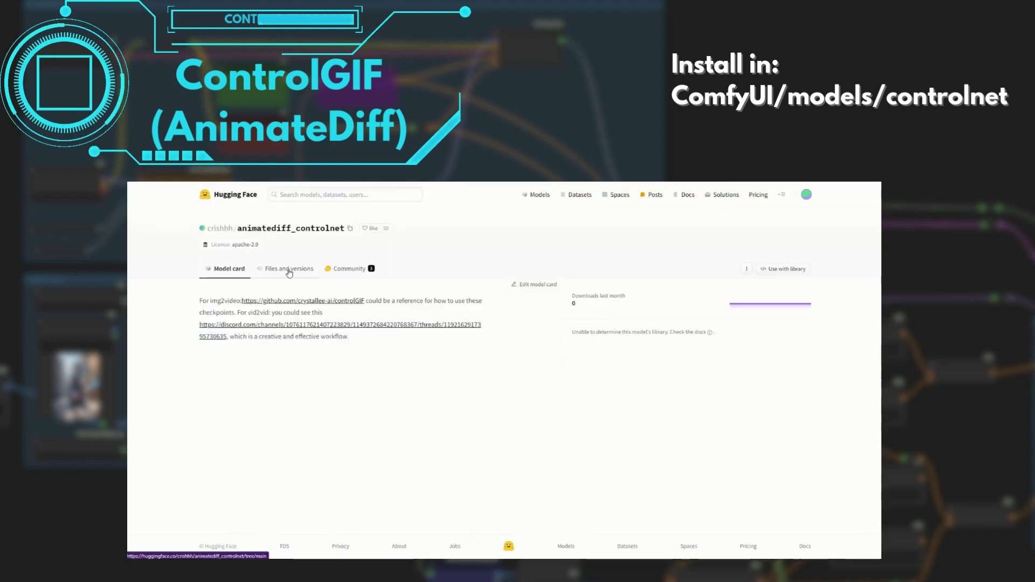
click(289, 269)
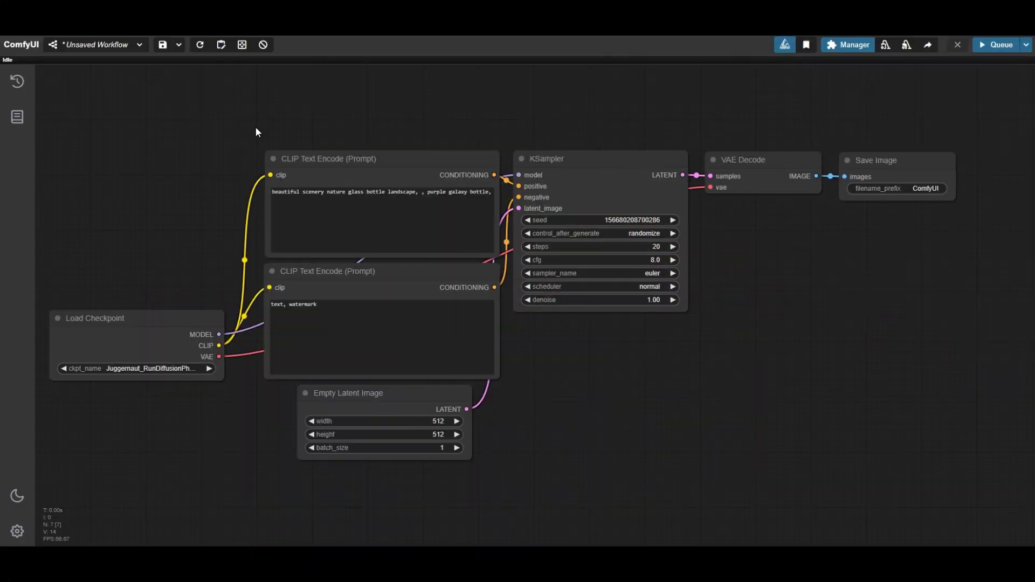
Add a Load Video (Upload) node on the left of the graph and bring up its video list
drag(249, 132, 400, 215)
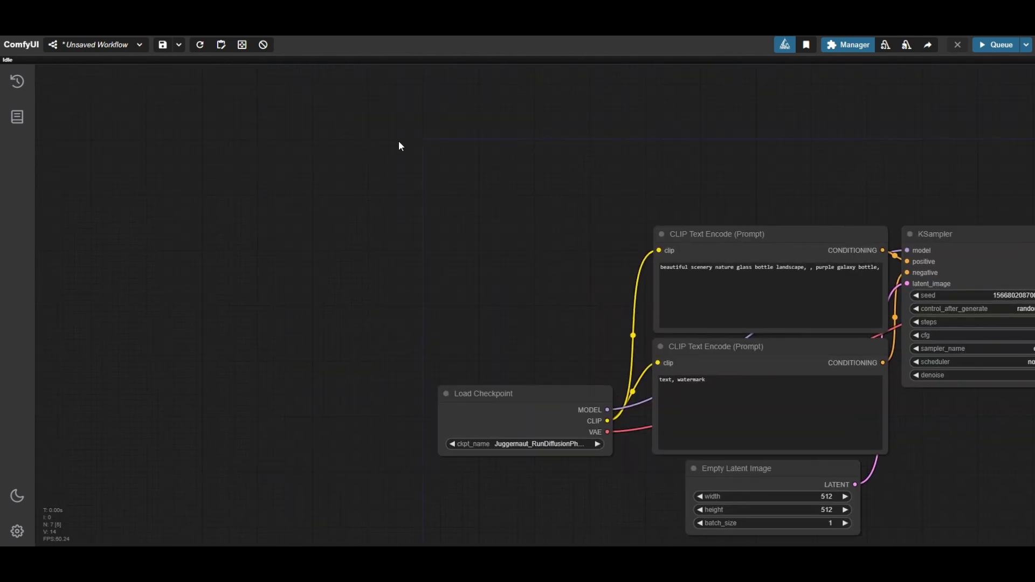
double_click(444, 128)
text(Load vid)
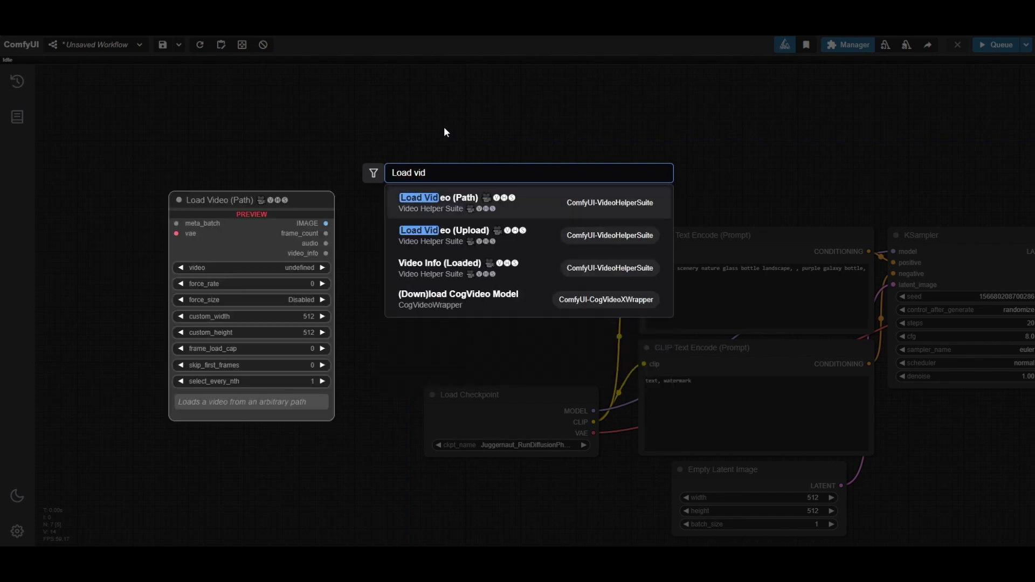
click(459, 240)
drag(502, 130, 446, 120)
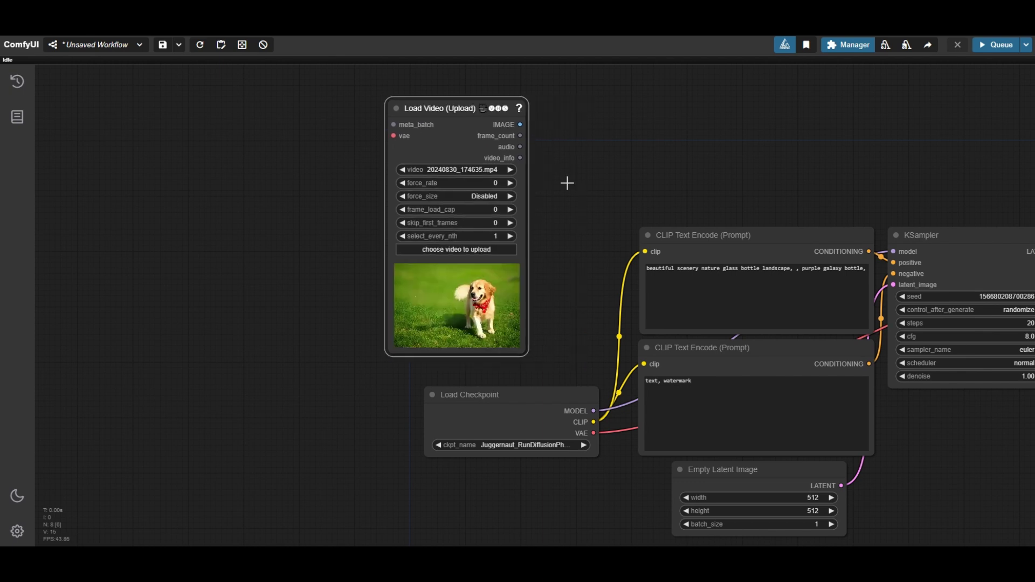
click(467, 171)
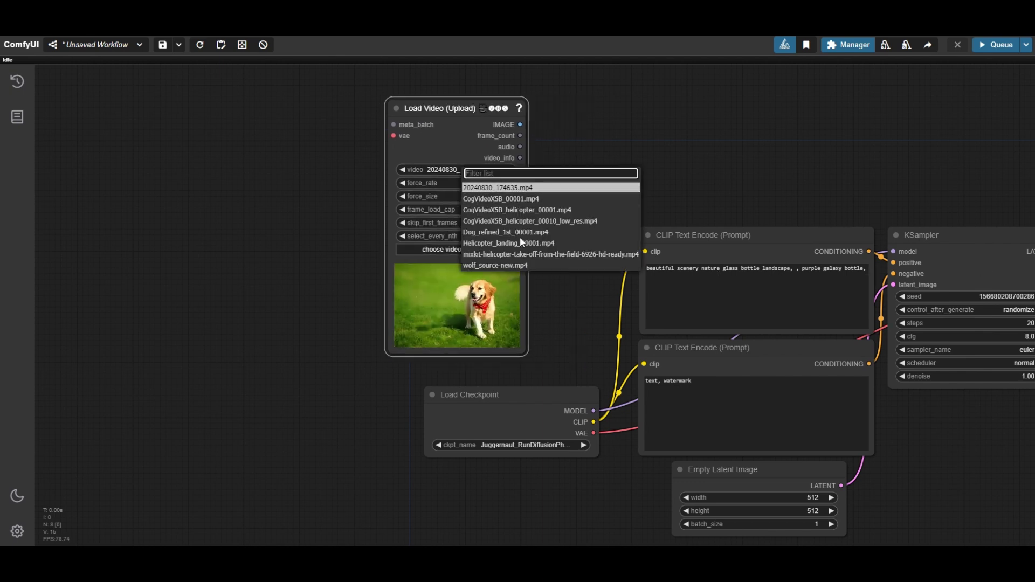
Load the CogVideoX5B helicopter video and add a Resize Image node beside the loader
click(541, 213)
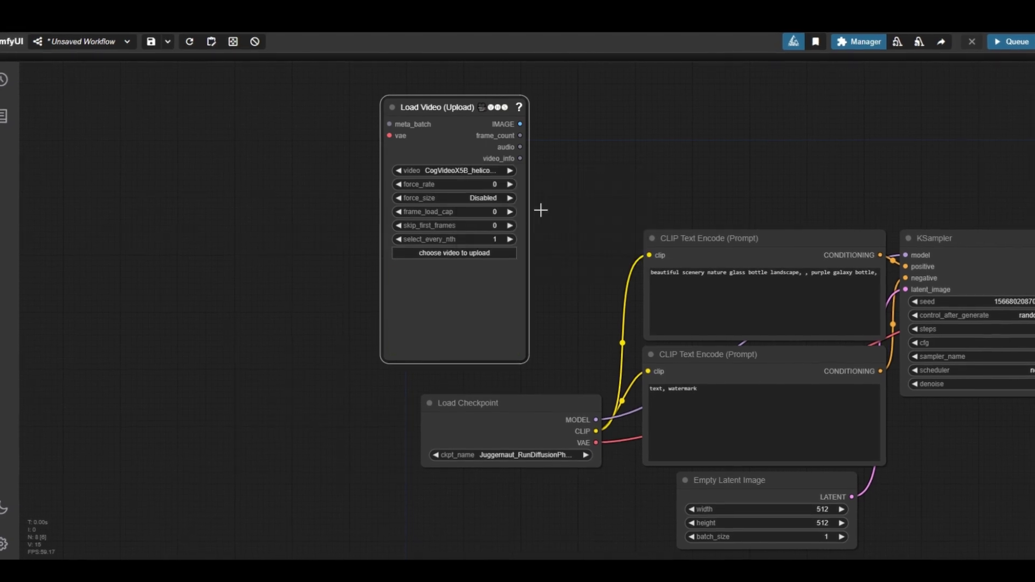
scroll(495, 349, up, 5)
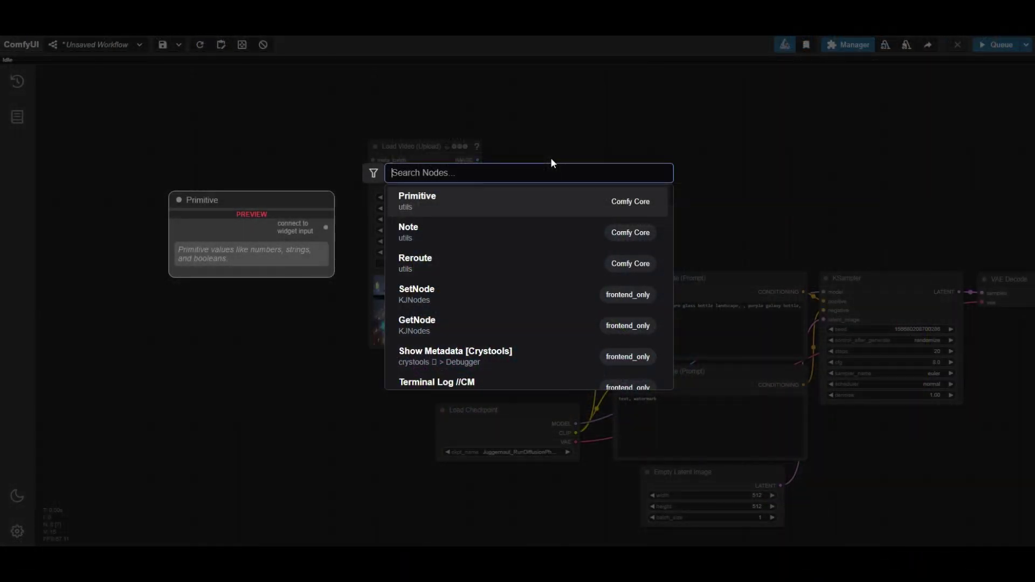
text(r)
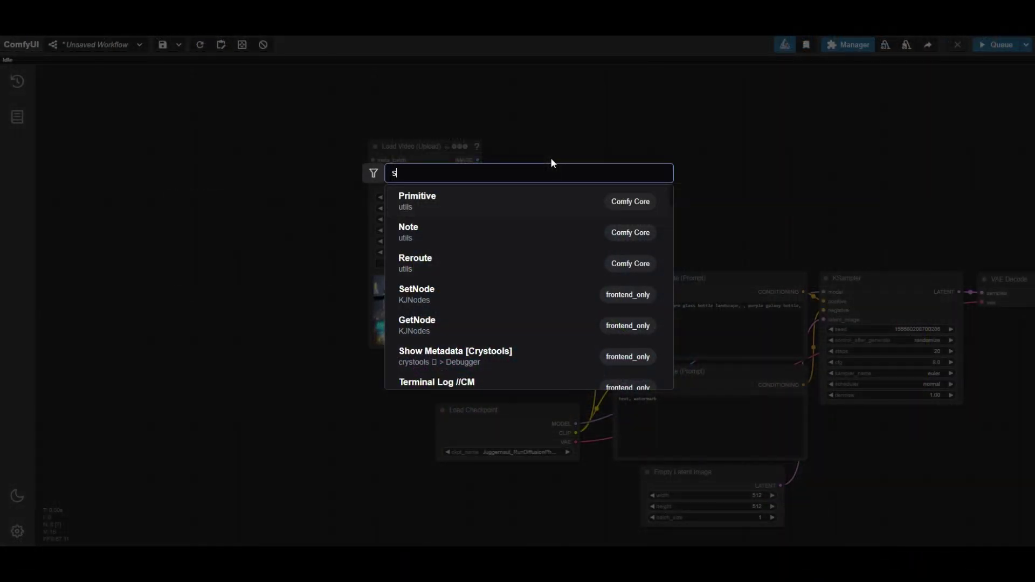
key(BackSpace)
text(resize)
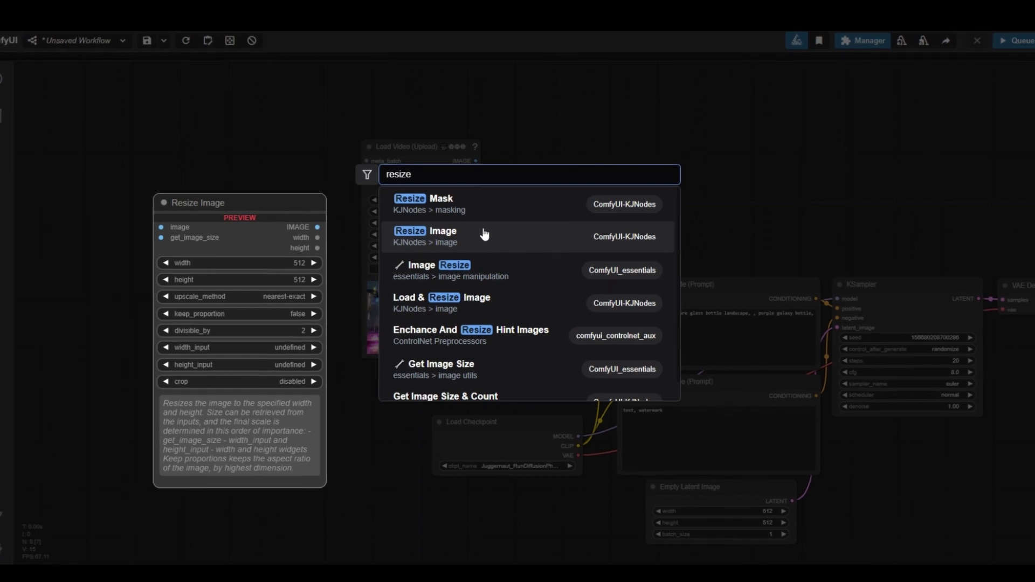
click(484, 233)
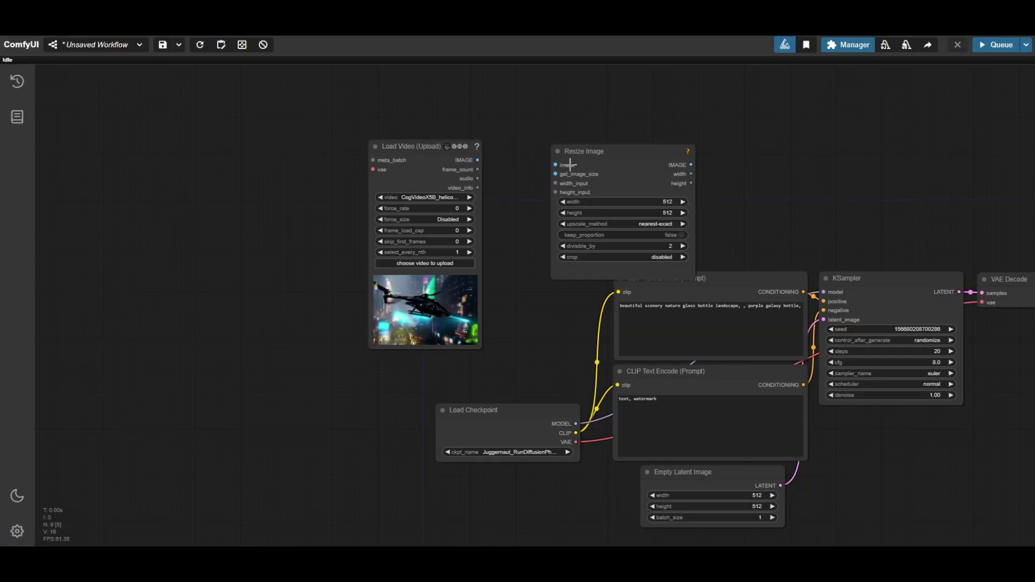
drag(572, 152, 530, 144)
drag(439, 153, 431, 153)
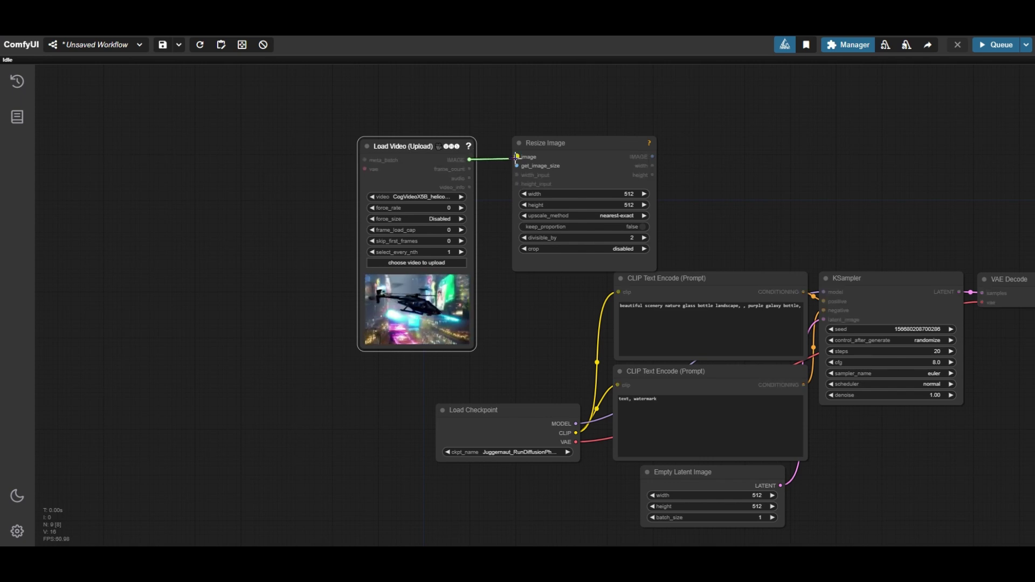
Set Resize Image to width 720, height 480 with lanczos upscaling
click(630, 195)
text(7)
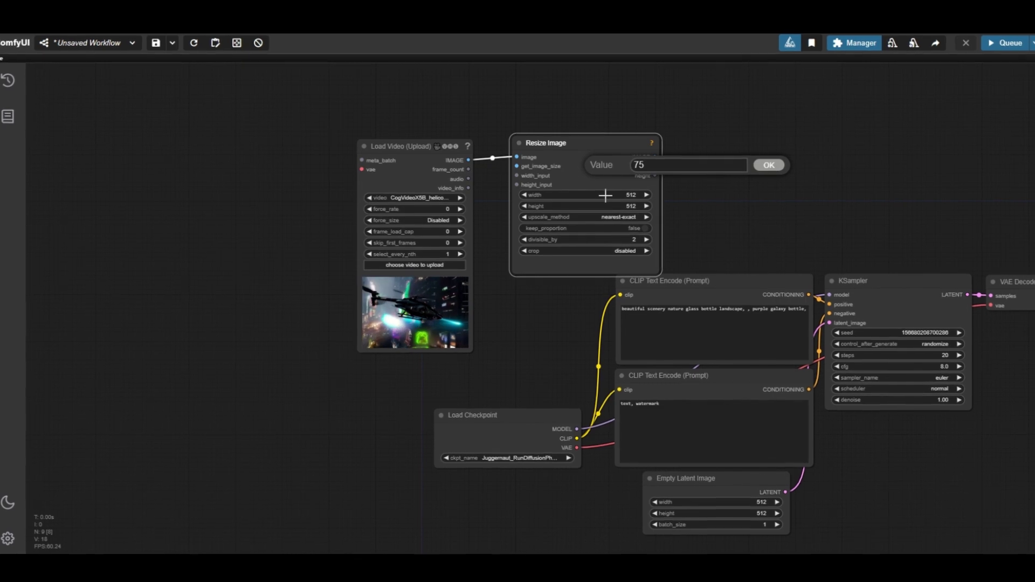
text(20)
key(Return)
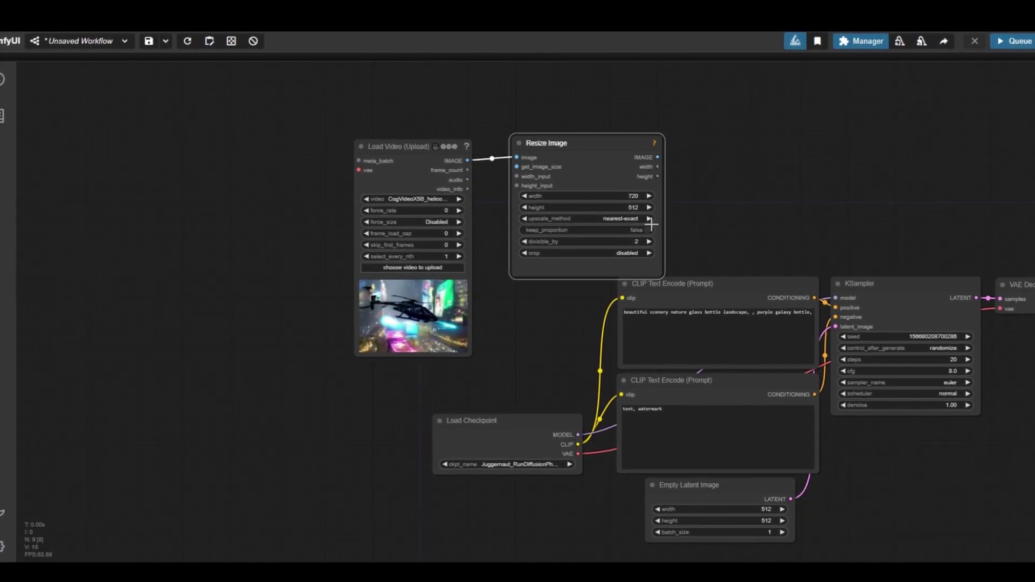
click(640, 212)
text(480)
key(Return)
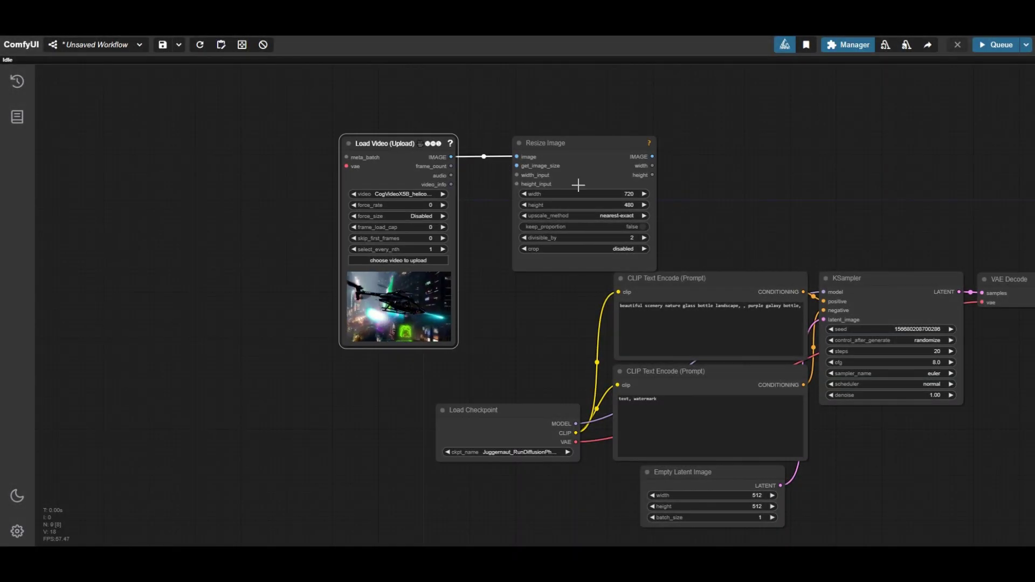
click(578, 143)
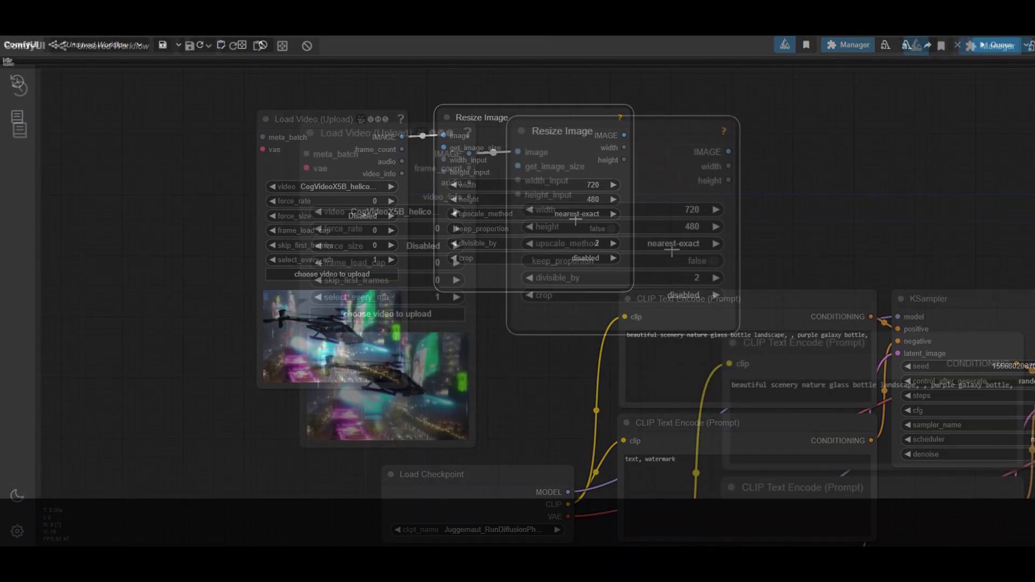
click(622, 219)
click(695, 322)
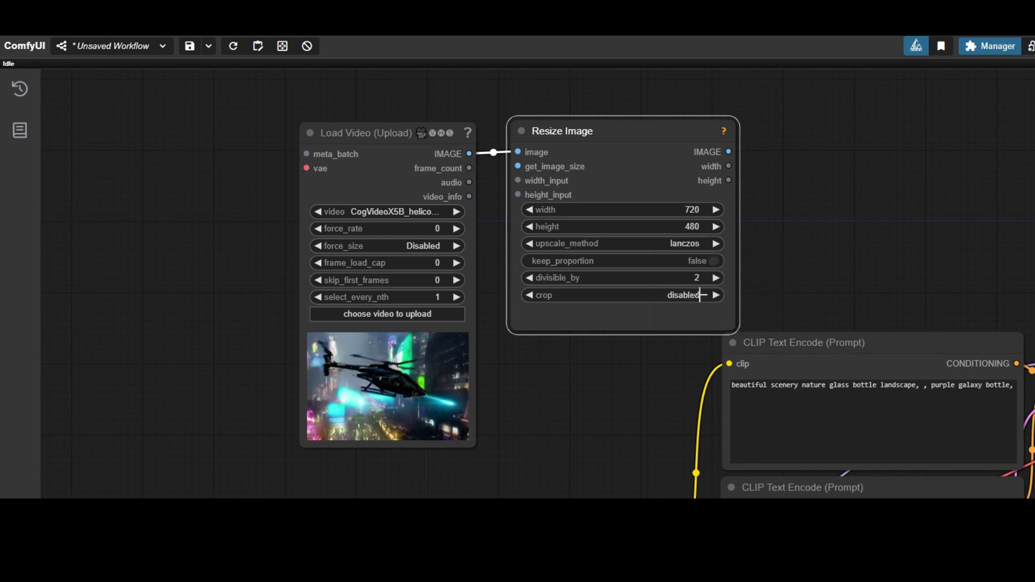
drag(735, 321, 696, 318)
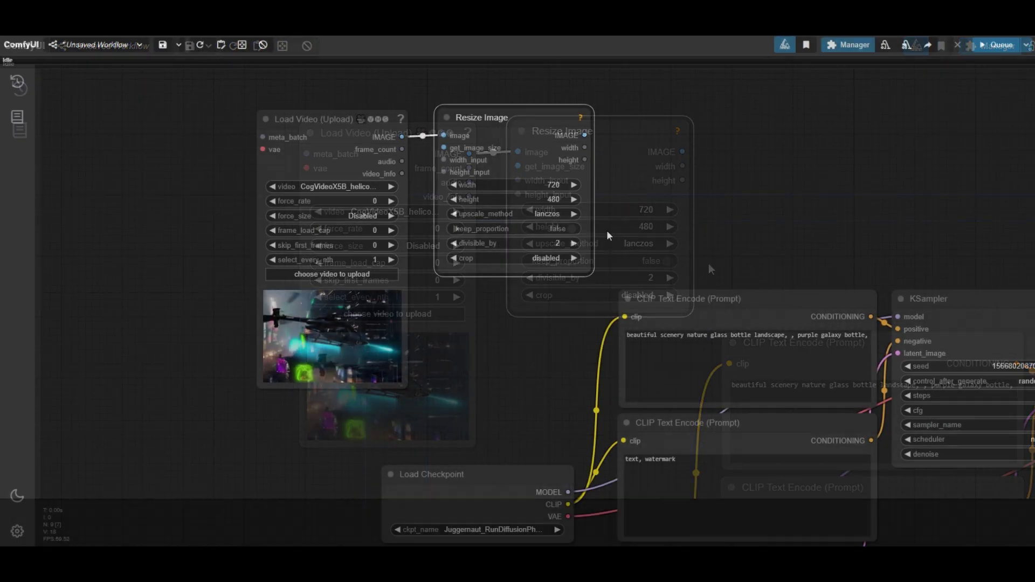
Add a VAE Encode node fed by the Resize Image output and rearrange the graph view
scroll(607, 221, down, 4)
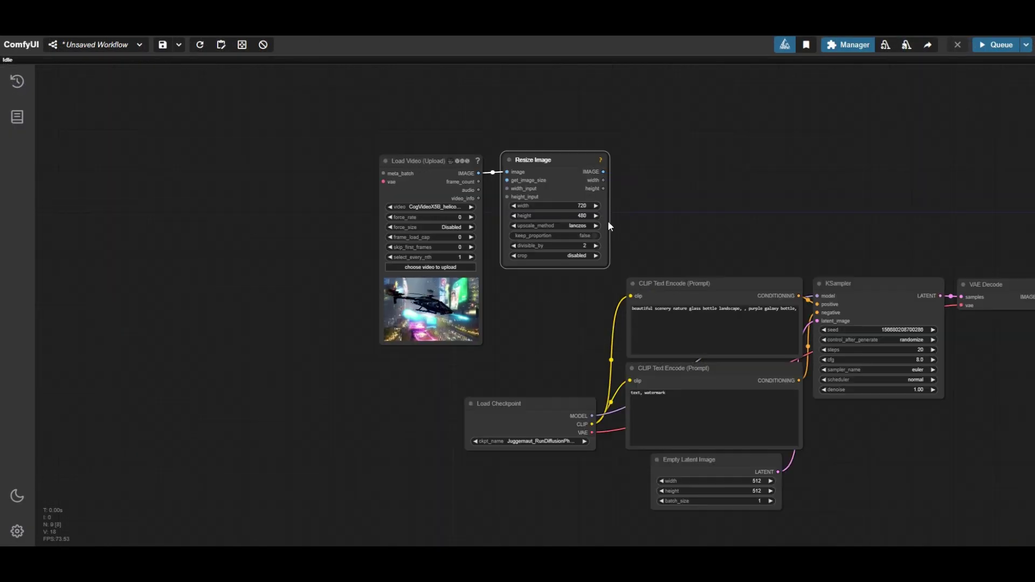
scroll(640, 216, down, 2)
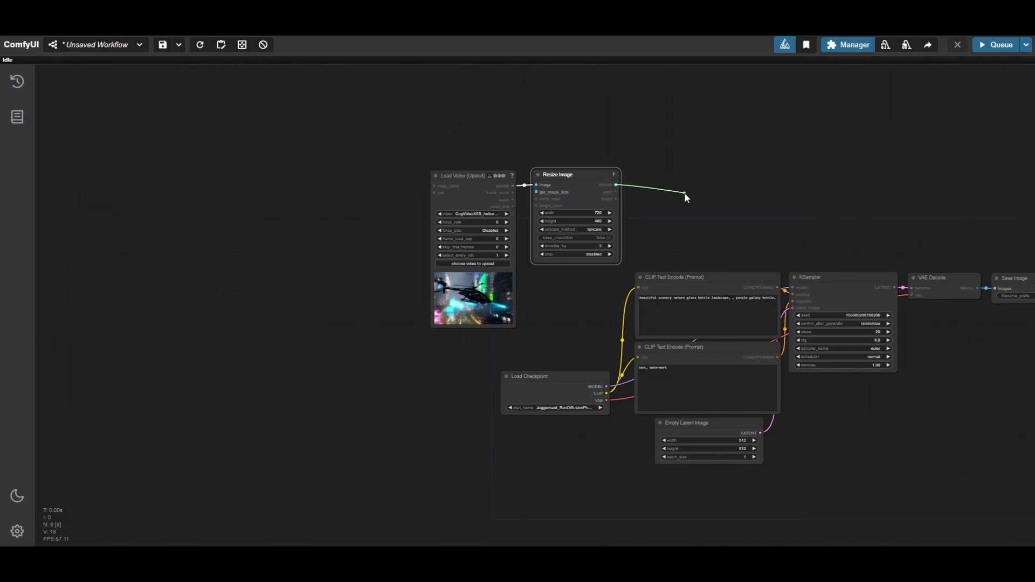
drag(684, 192, 684, 193)
click(712, 231)
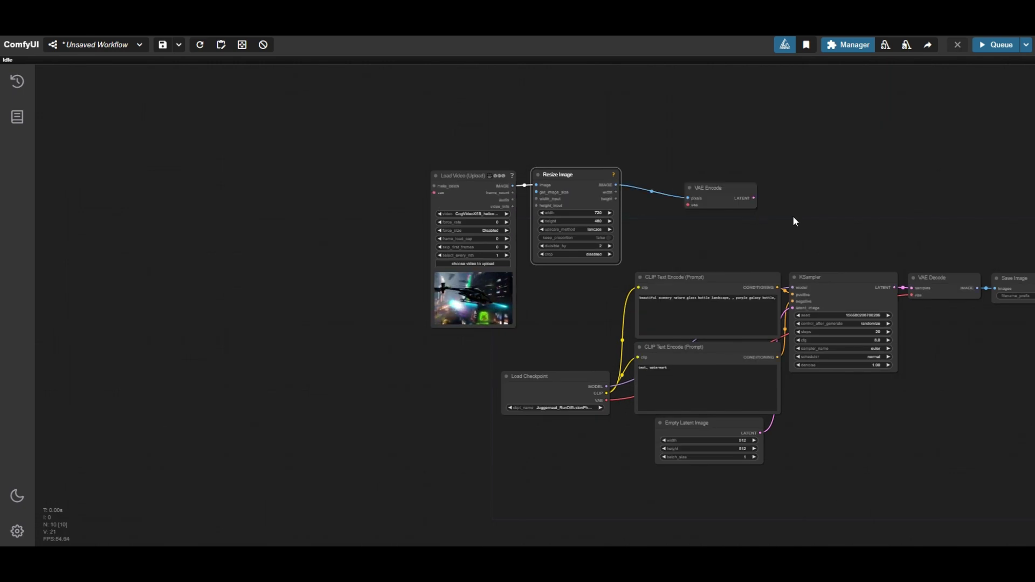
drag(794, 216, 751, 209)
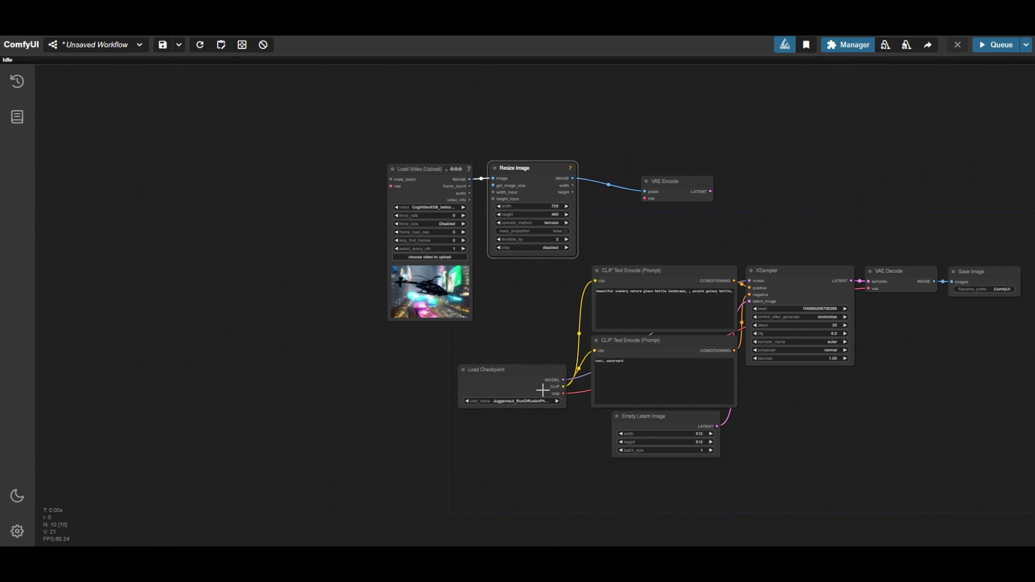
drag(527, 319, 512, 300)
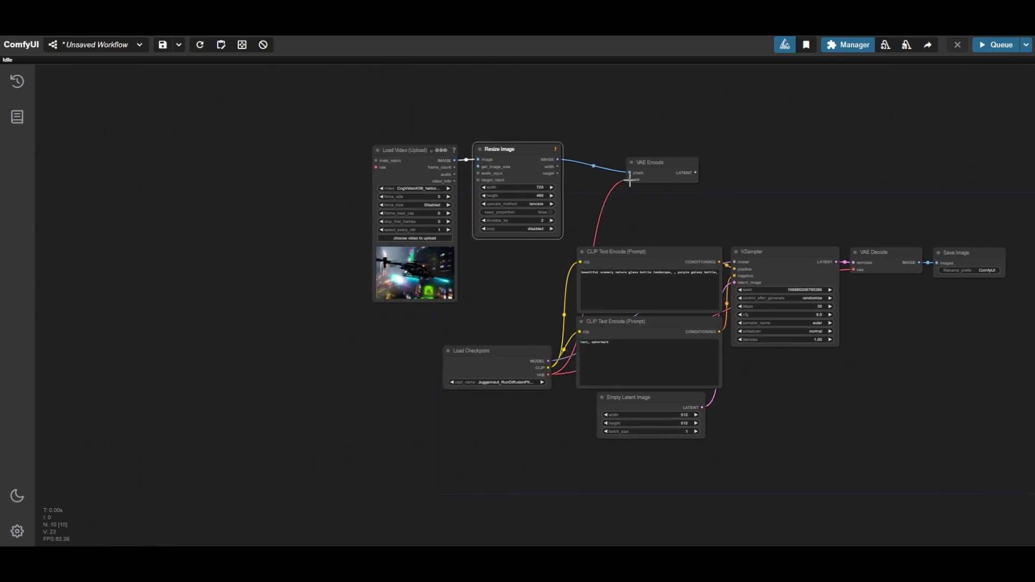
scroll(637, 159, up, 4)
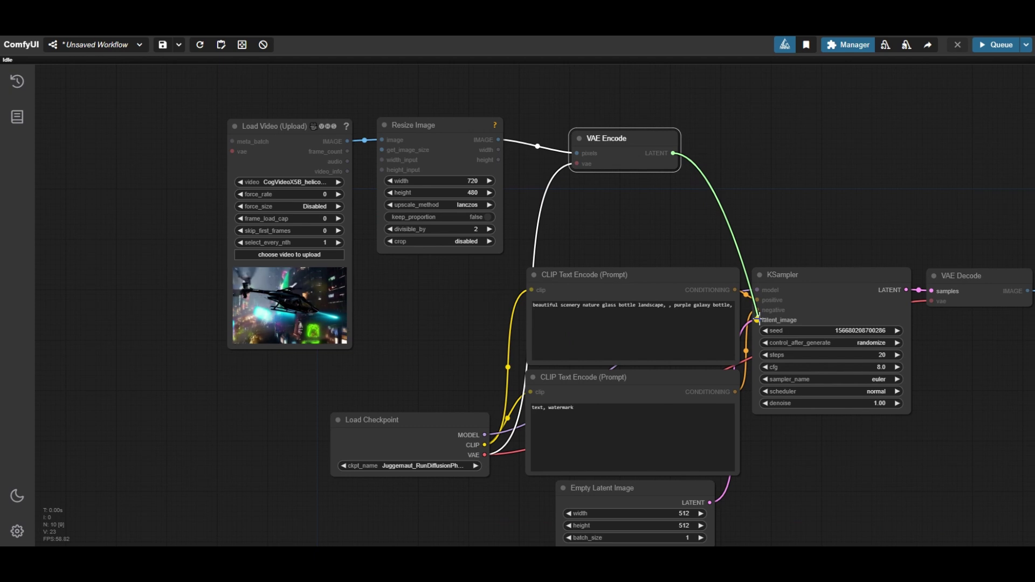
drag(726, 248, 669, 185)
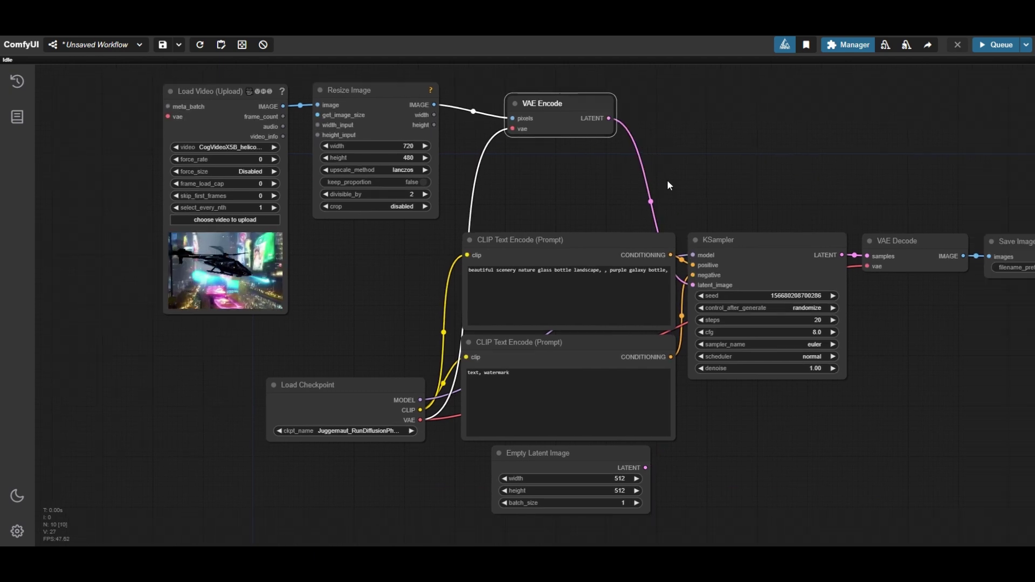
scroll(673, 192, down, 2)
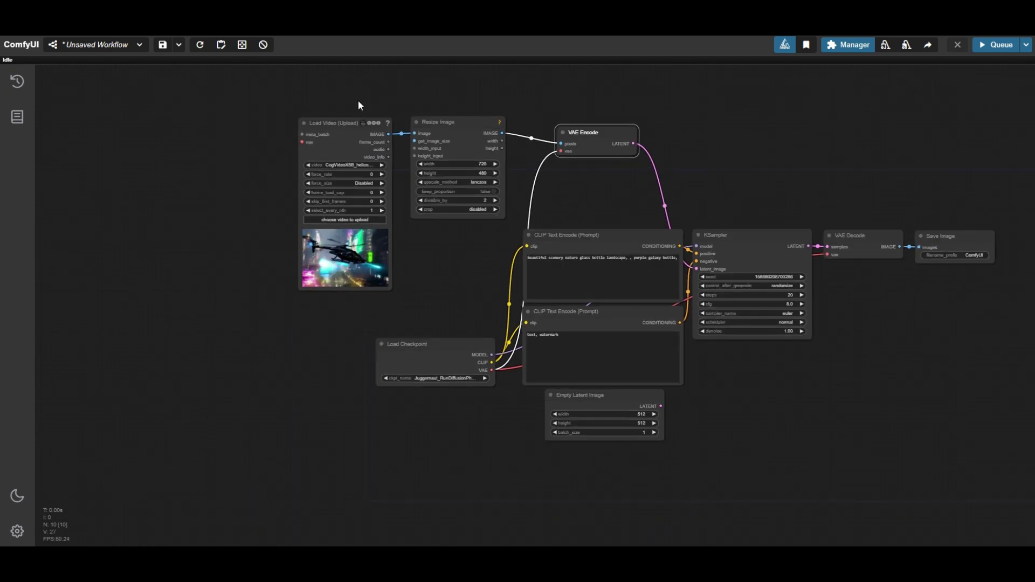
Switch the checkpoint to realisticVisionV60B1_v51VAE.safetensors
scroll(453, 301, up, 8)
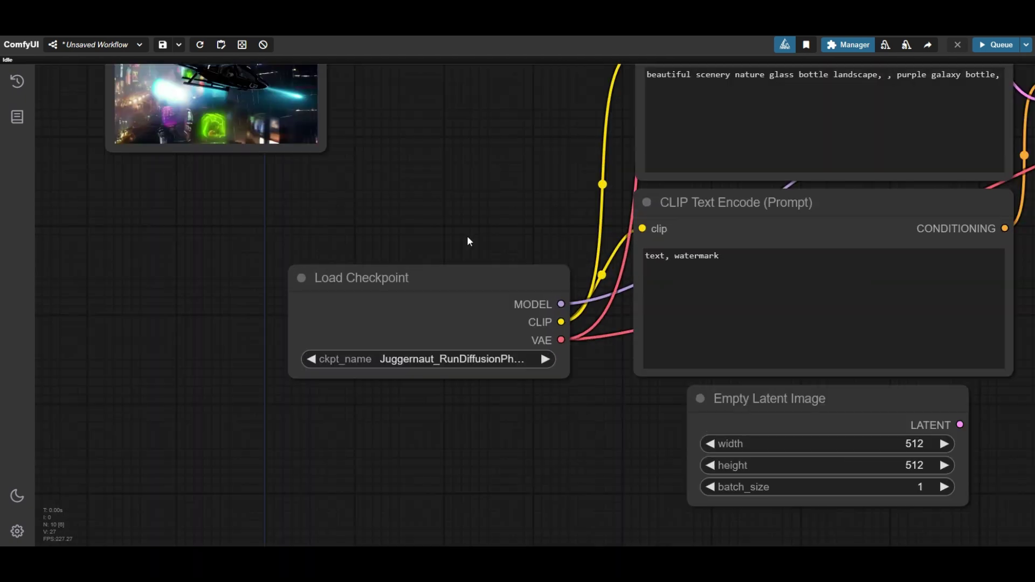
click(477, 305)
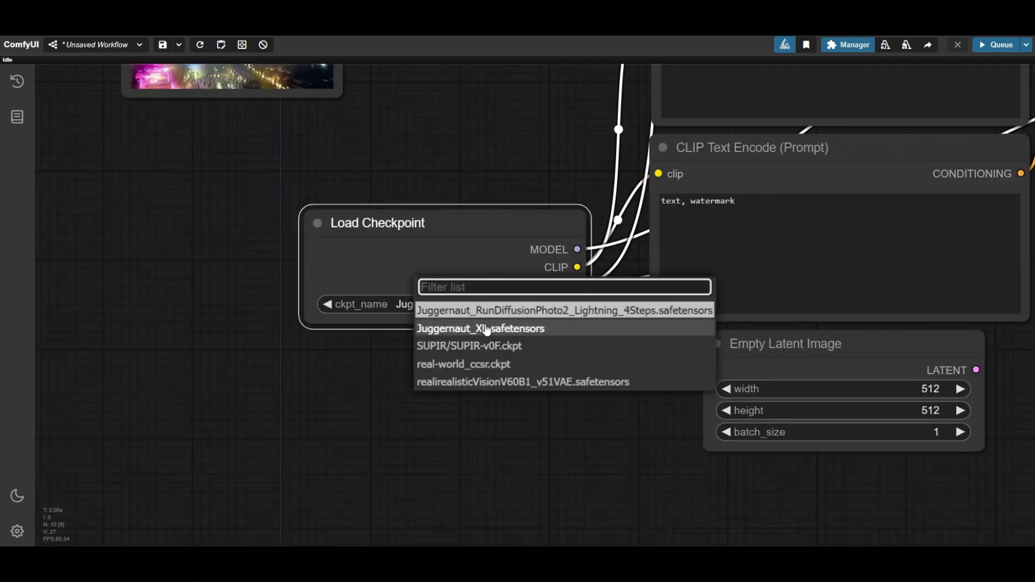
click(515, 381)
Replace the positive prompt with 'A helicopter flying over a cyberpunk city'
scroll(474, 318, up, 3)
scroll(474, 314, down, 12)
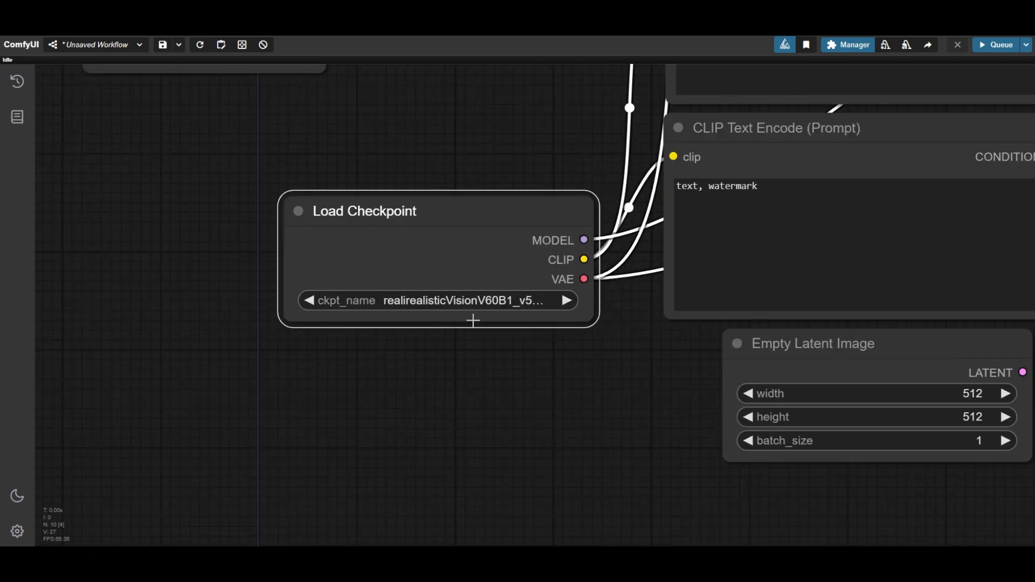
scroll(487, 252, up, 5)
click(528, 248)
key(ctrl+a)
key(BackSpace)
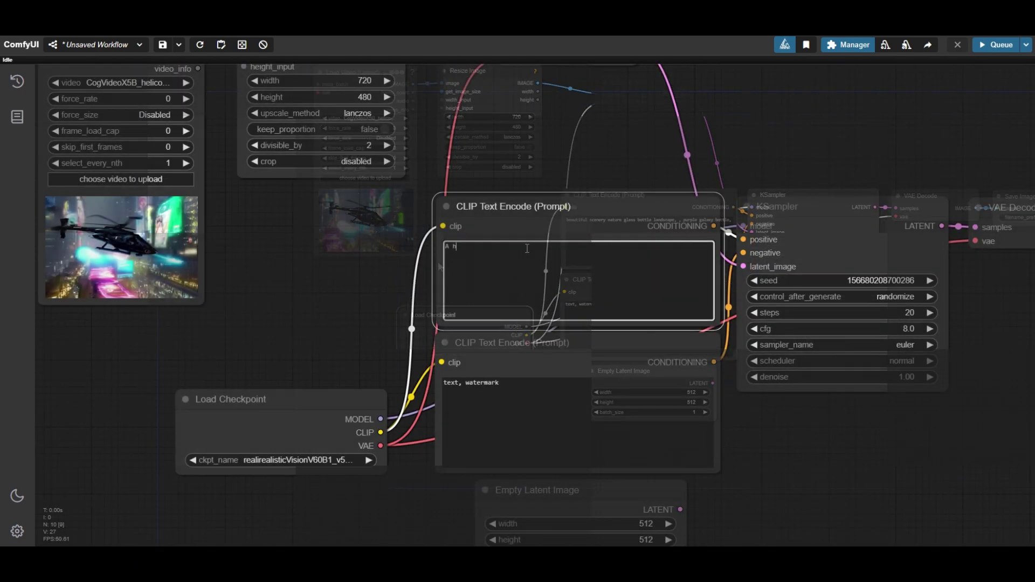
text(A helicopter fly)
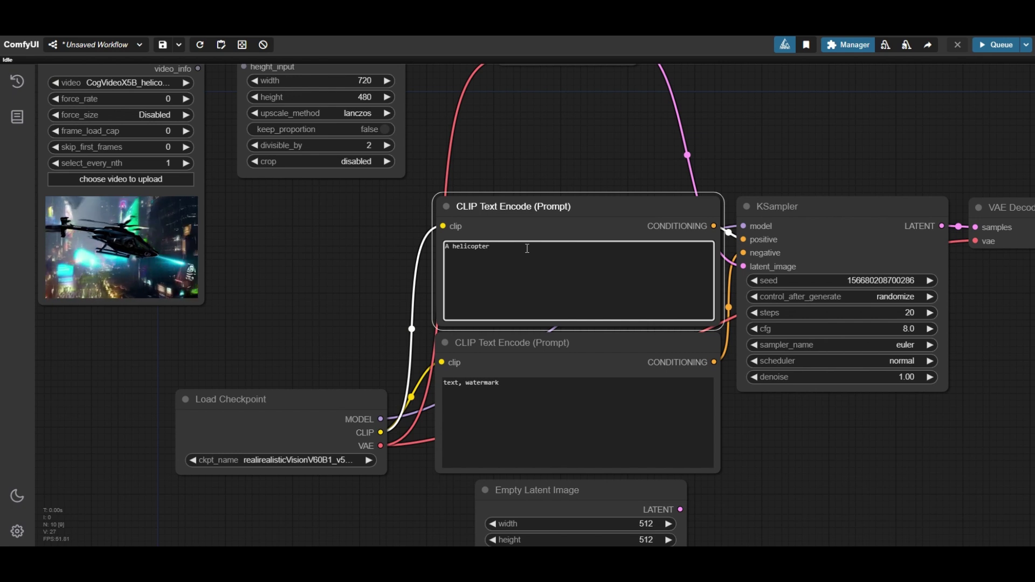
text(ing over a c)
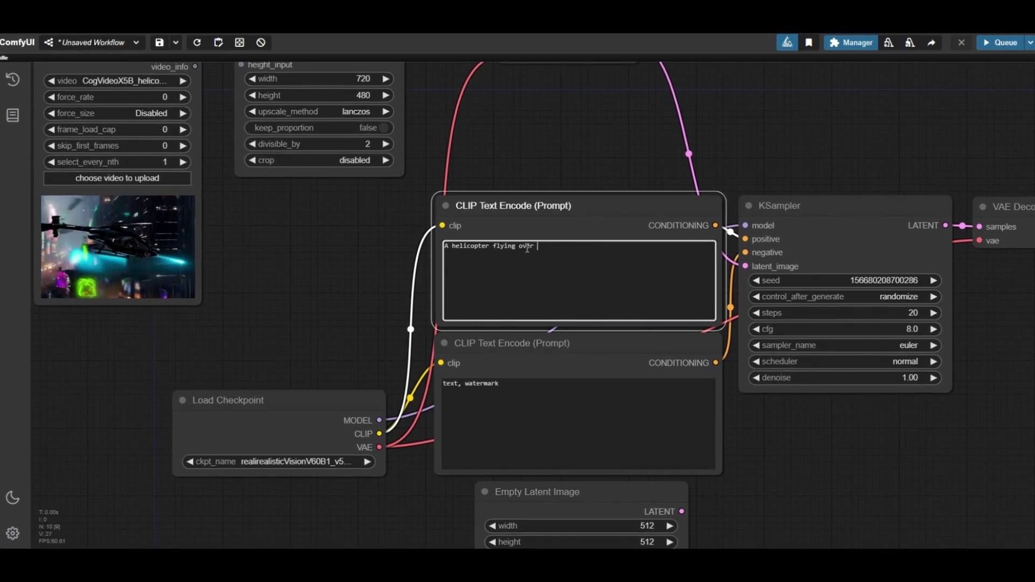
text(yberpunk )
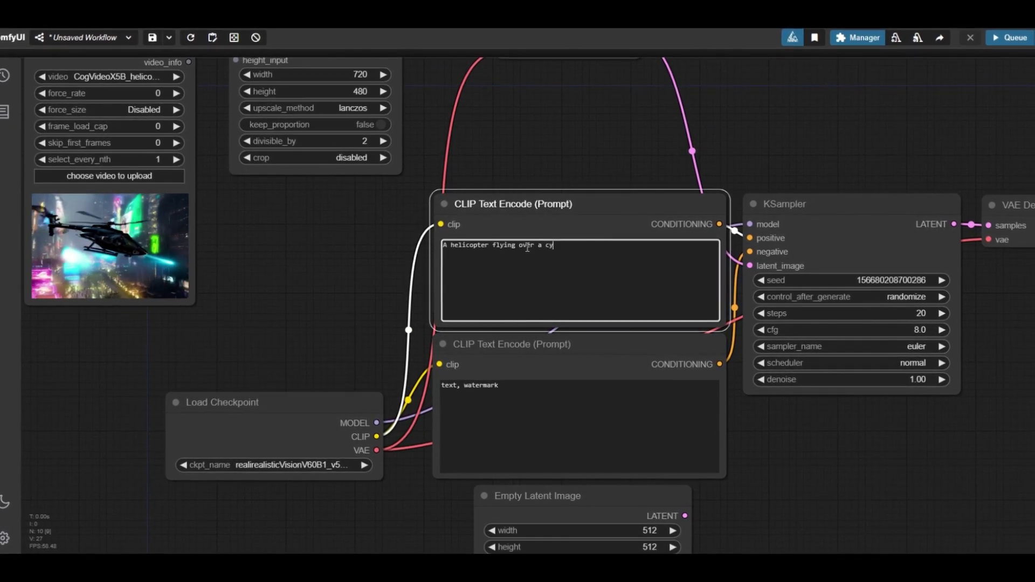
text(city)
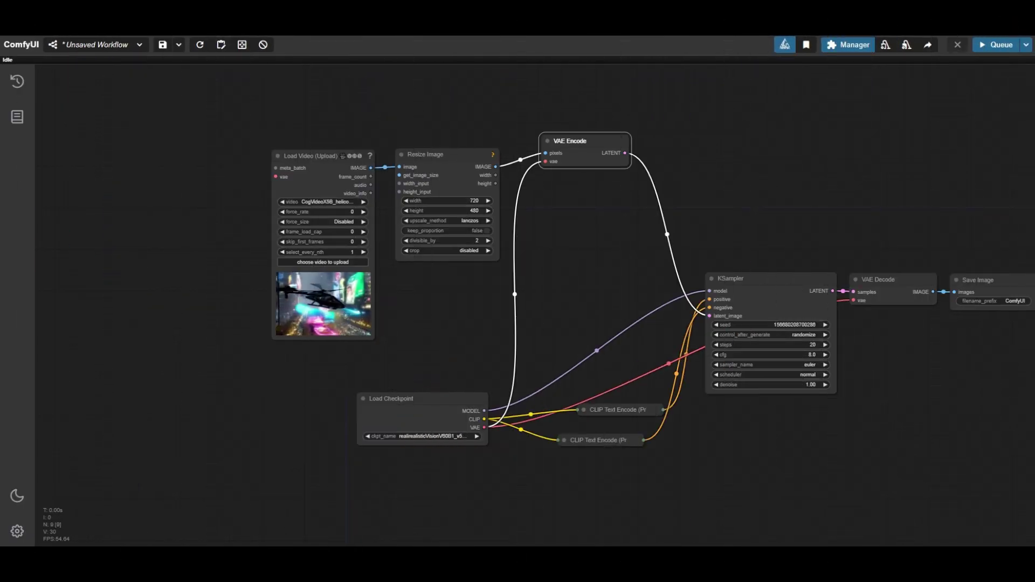
Add a Use Evolved Sampling node, found by searching 'used', next to the KSampler
click(576, 260)
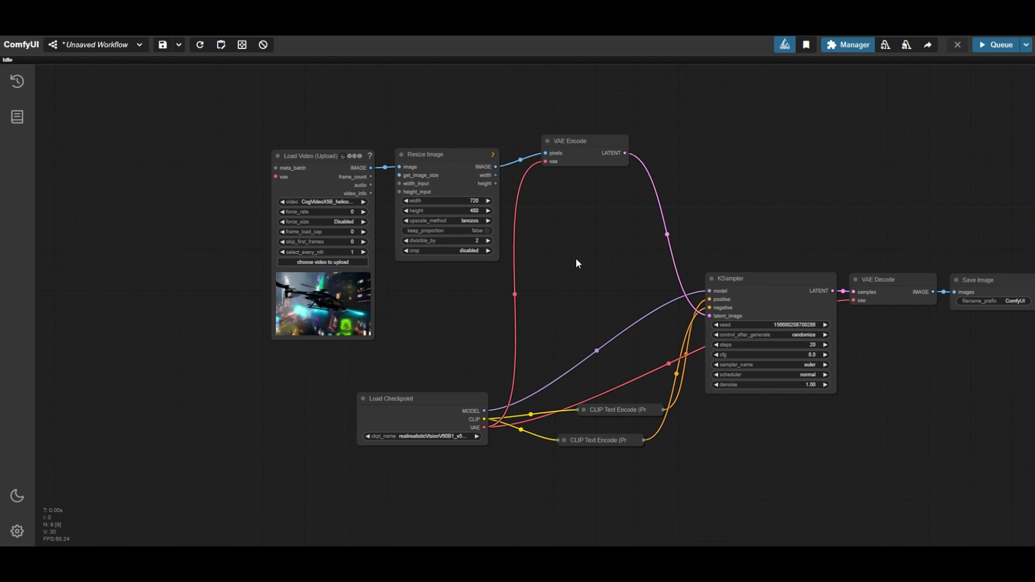
double_click(575, 263)
text(used)
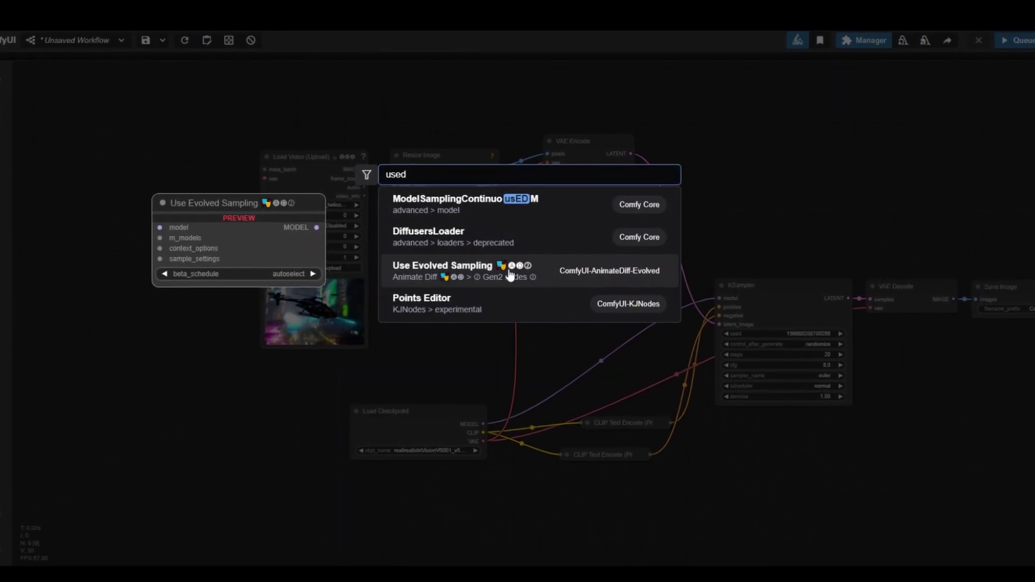
click(510, 275)
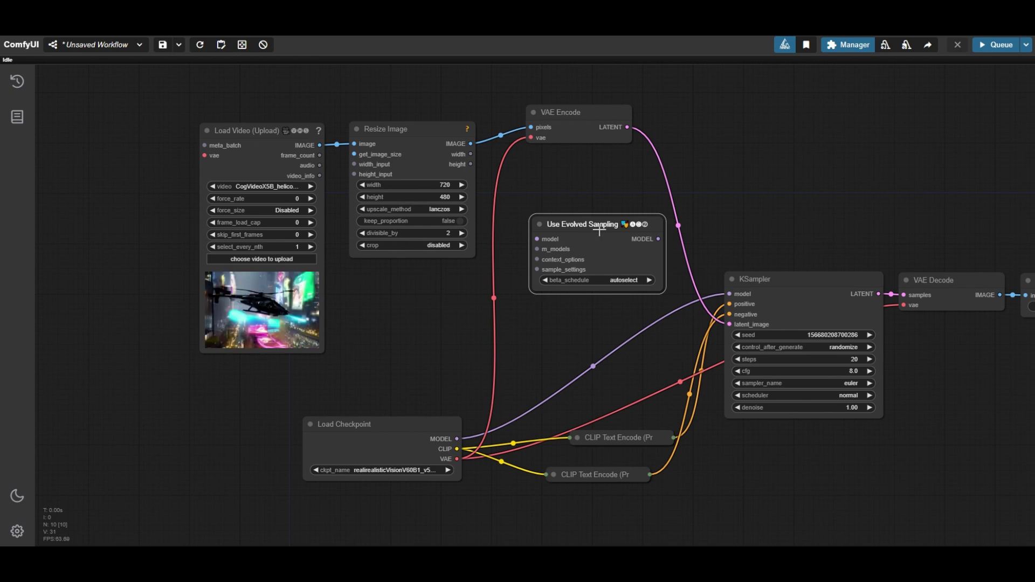
drag(592, 228, 595, 238)
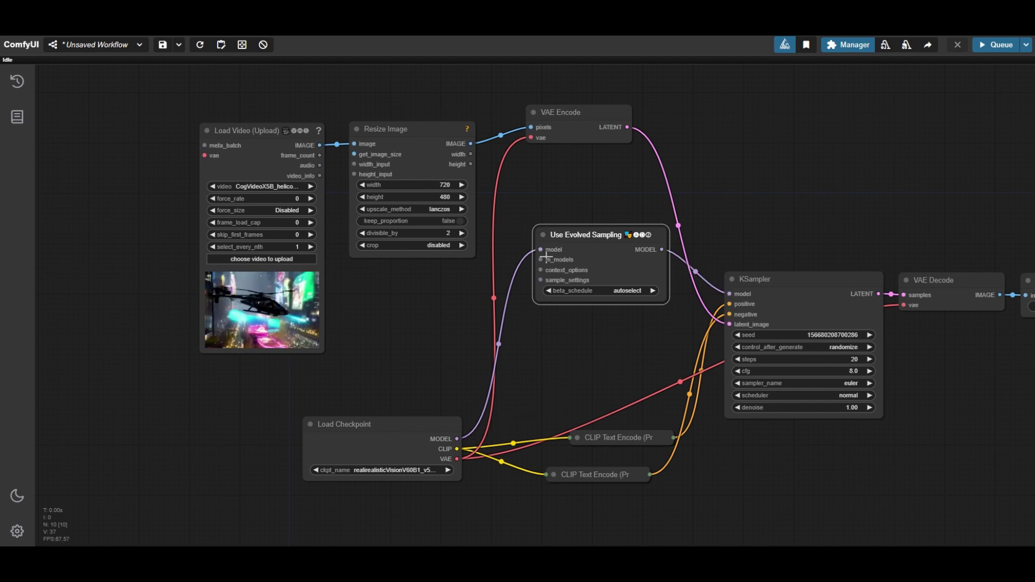
drag(540, 260, 600, 195)
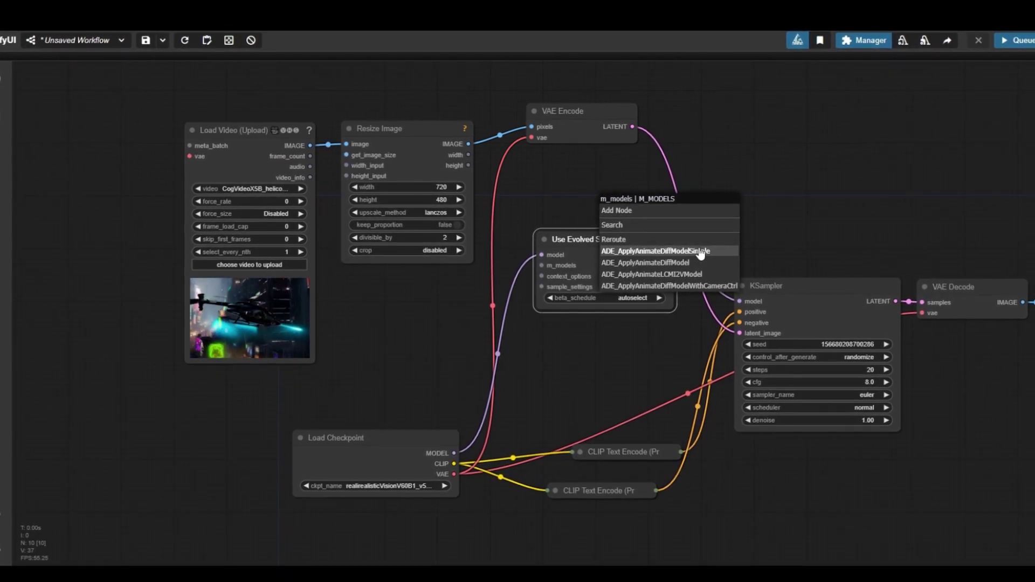
Feed m_models from an Apply AnimateDiff Model using a Load AnimateDiff Model set to v3_sd15_mm.ckpt
click(699, 251)
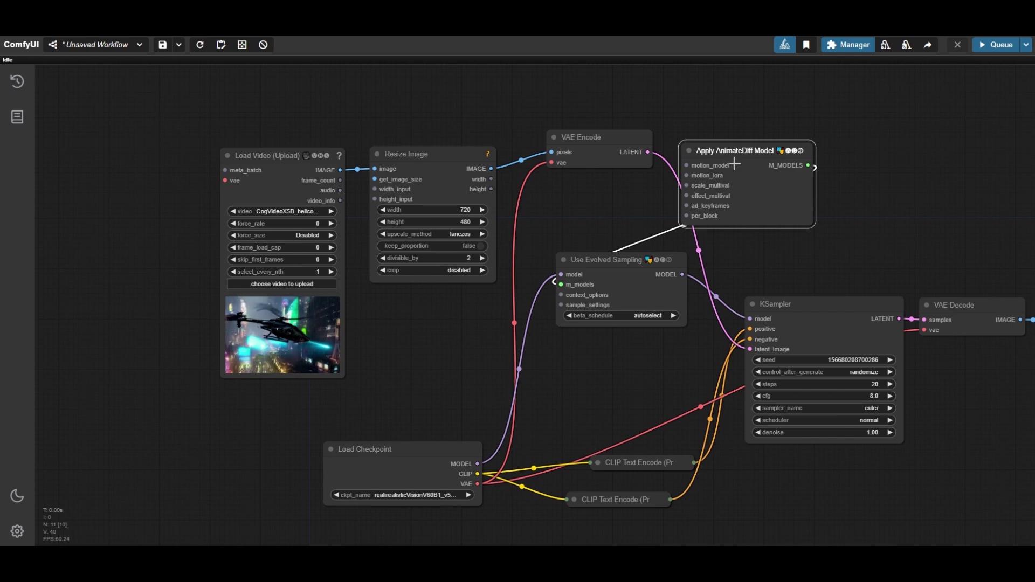
drag(734, 164, 737, 141)
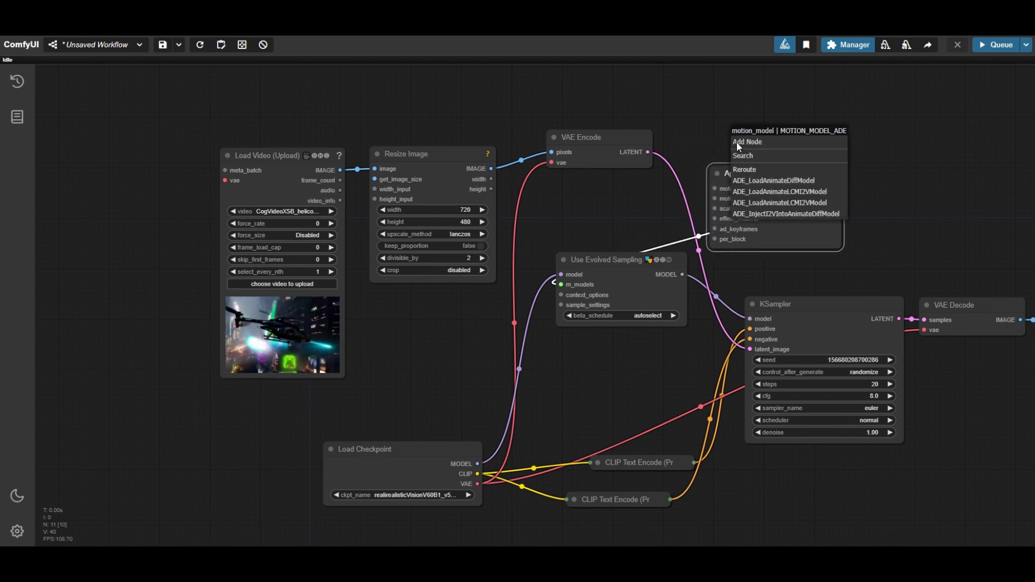
click(775, 183)
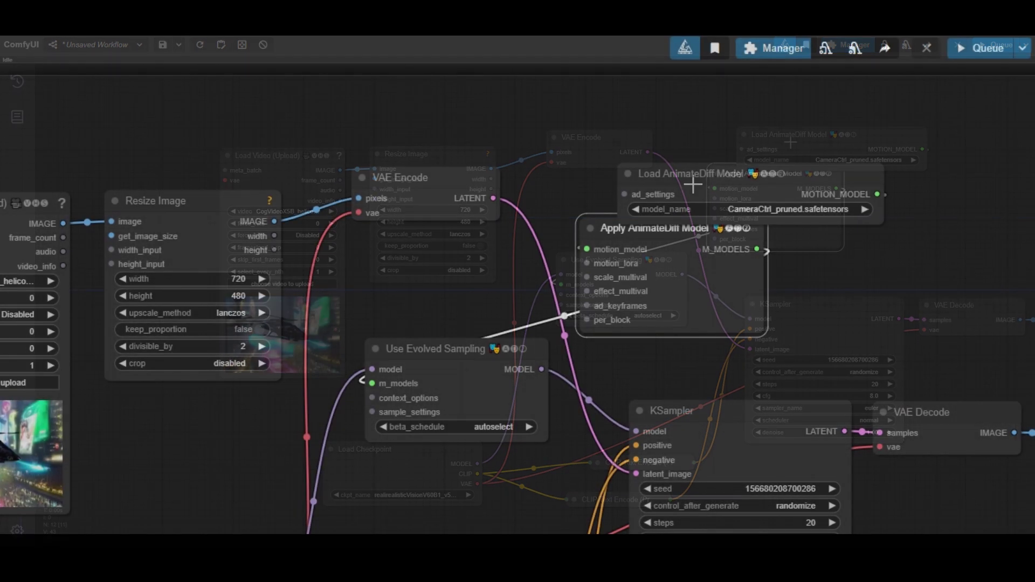
drag(620, 138, 619, 155)
click(669, 170)
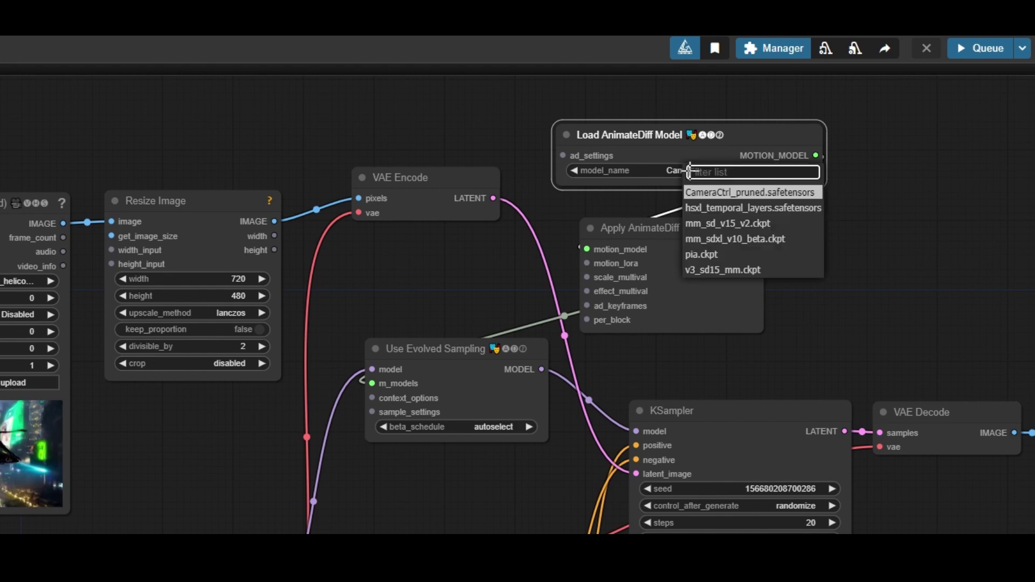
click(749, 271)
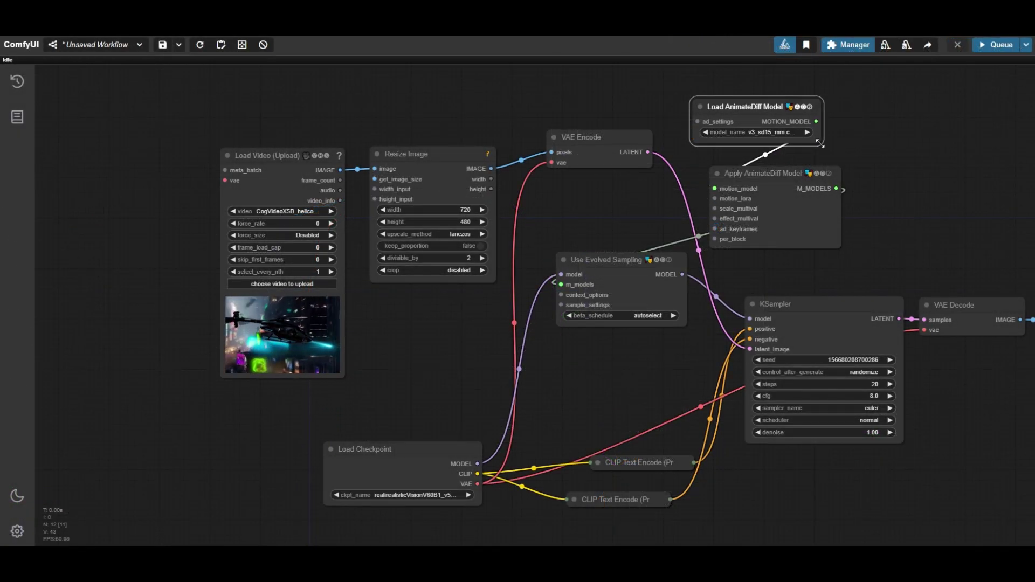
Attach a Standard Uniform context options node, collapsed and parked beside Use Evolved Sampling
drag(785, 112, 796, 123)
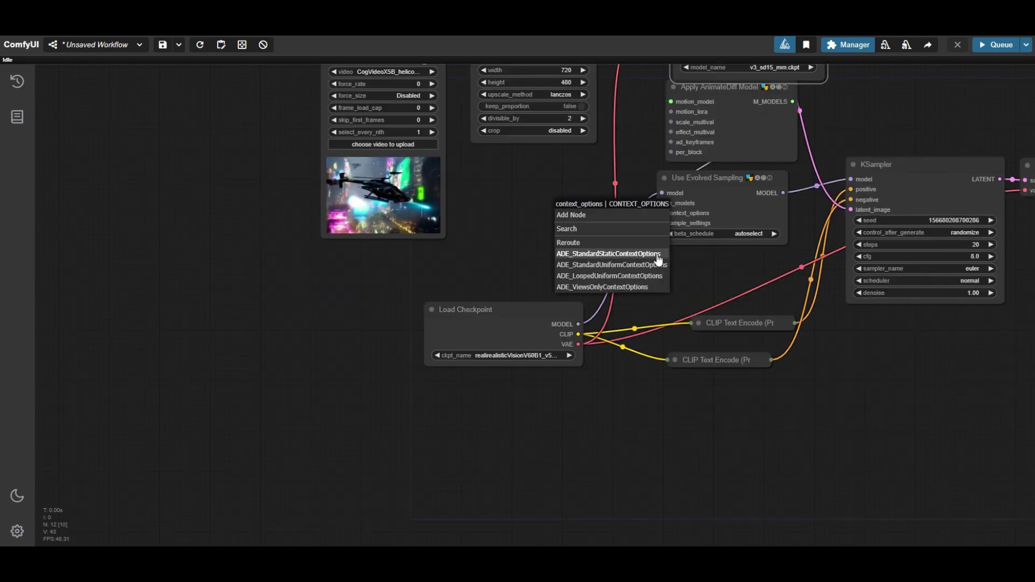
click(633, 271)
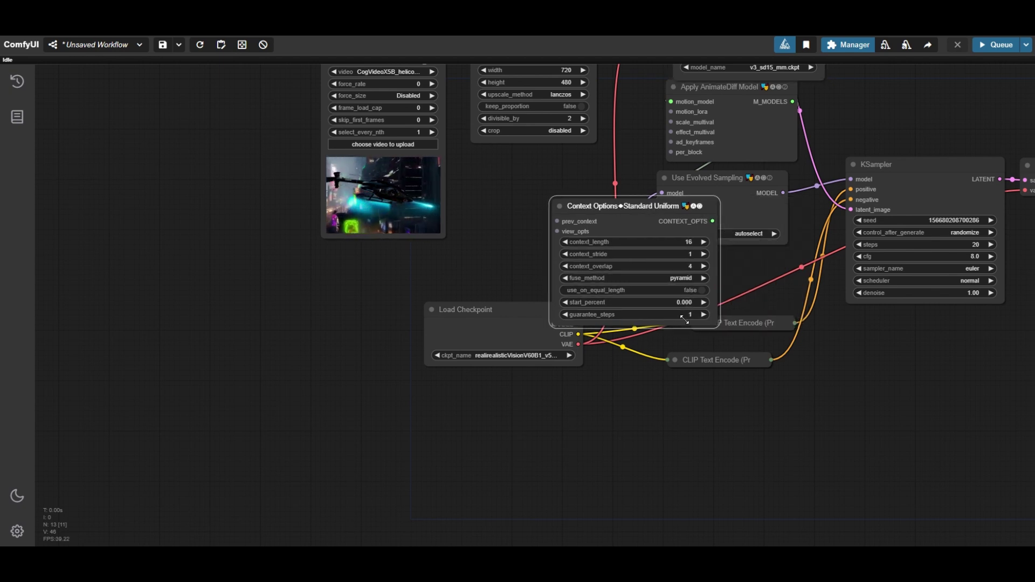
drag(629, 207, 551, 189)
click(477, 185)
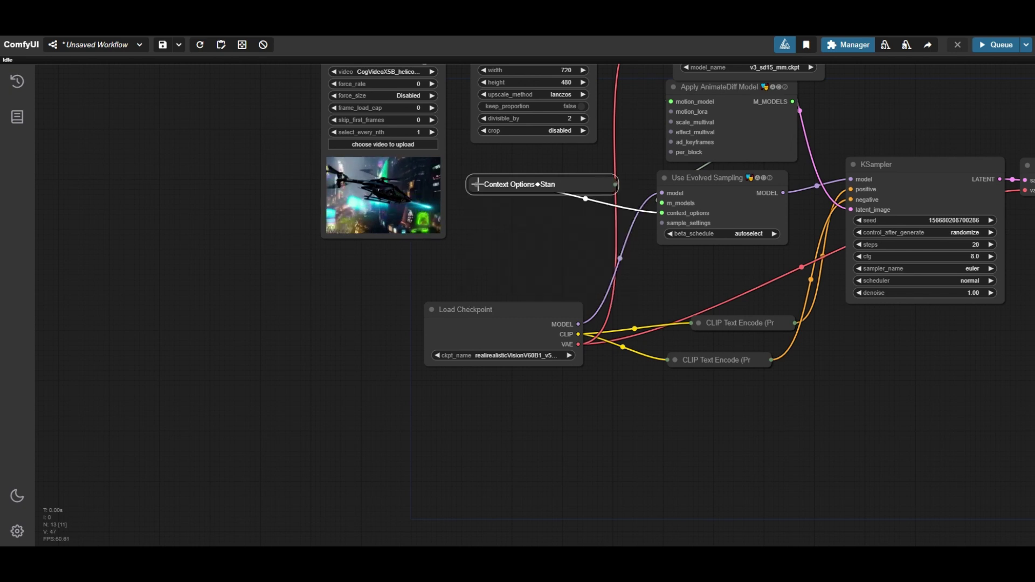
drag(511, 188, 710, 255)
scroll(739, 243, up, 5)
scroll(738, 244, right, 5)
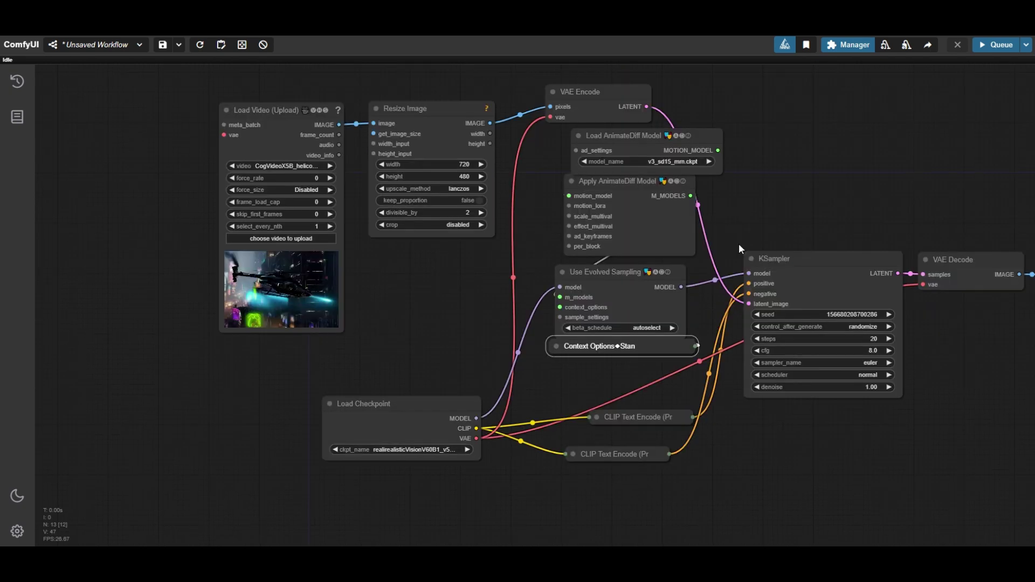
Add an Apply Advanced ControlNet node below the sampling nodes
scroll(675, 372, down, 3)
double_click(671, 370)
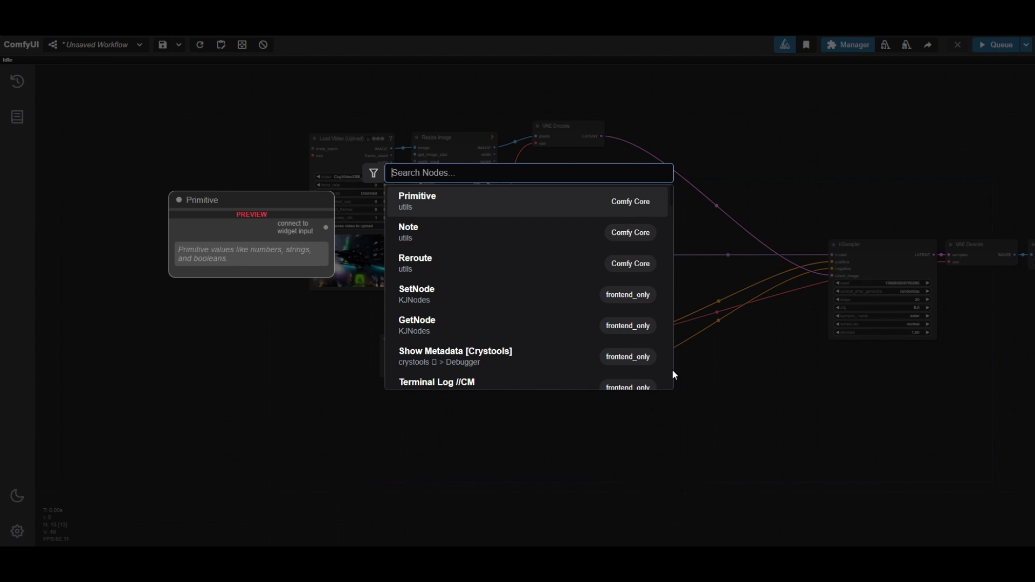
text(Apply)
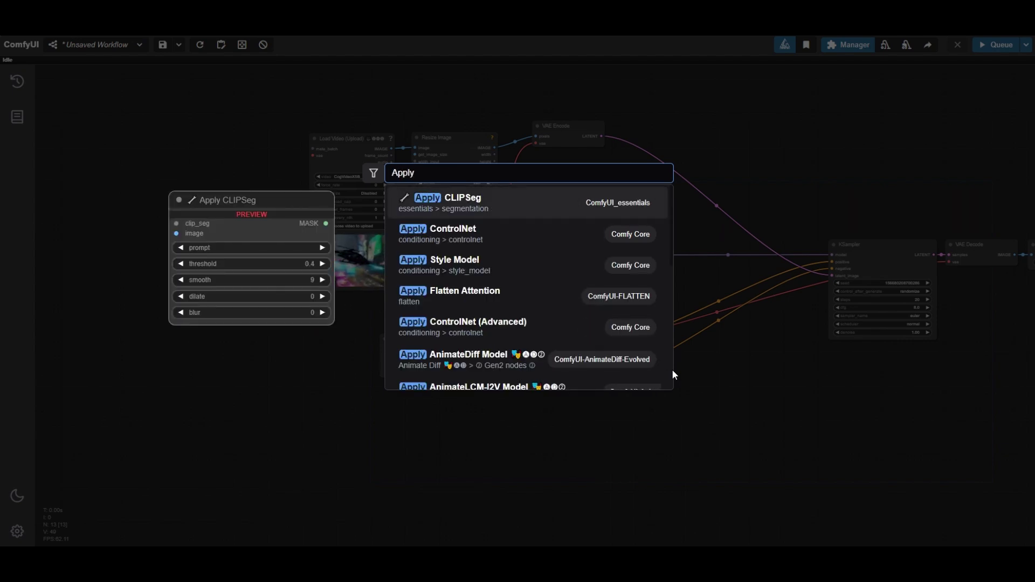
text( ald)
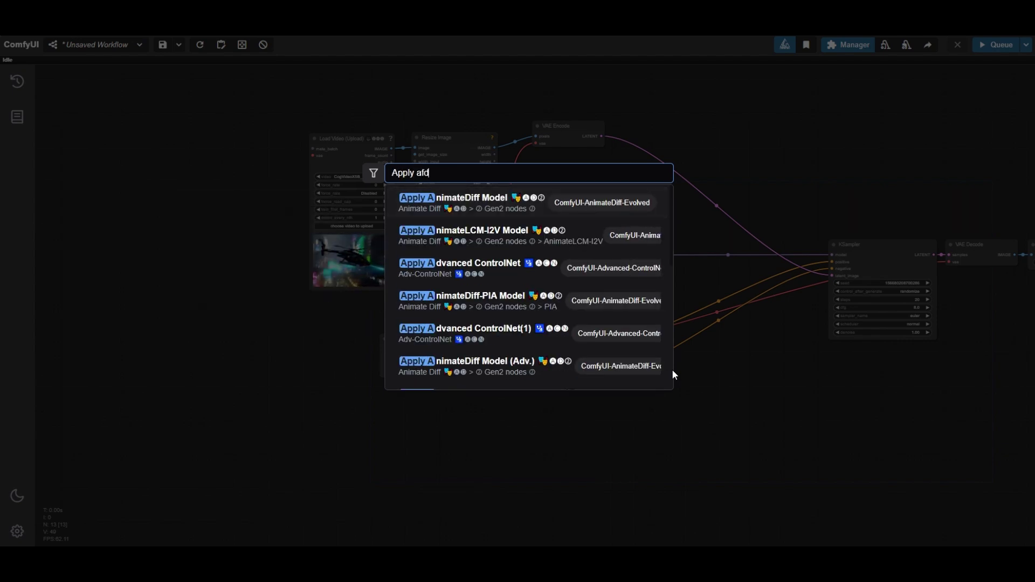
key(BackSpace)
key(BackSpace)
text(dva)
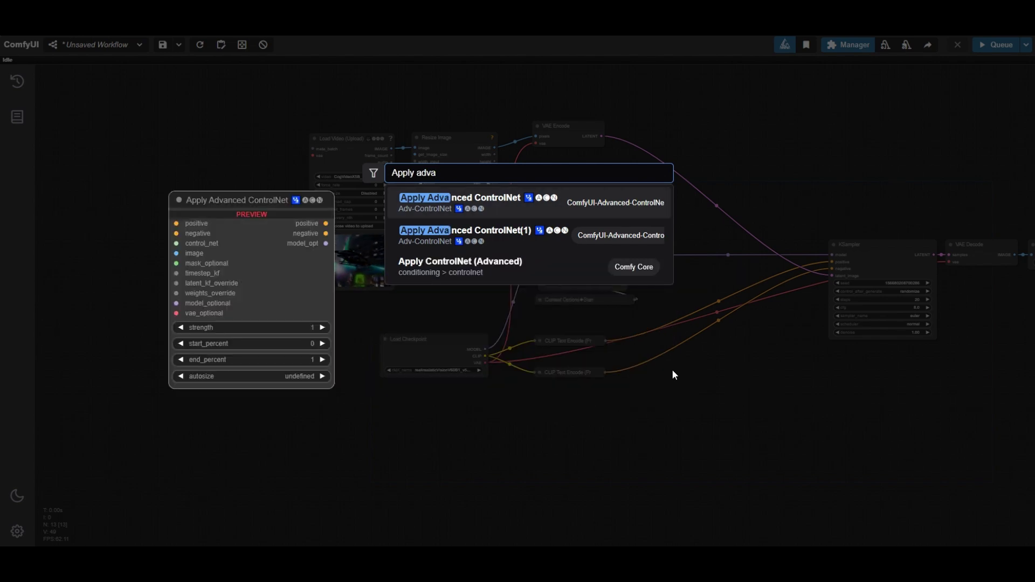
click(477, 209)
drag(716, 365, 645, 360)
Wire the positive and negative prompts into the ControlNet's positive and negative inputs, then tidy them
scroll(551, 361, up, 4)
click(539, 341)
click(435, 303)
click(534, 377)
drag(645, 446, 566, 438)
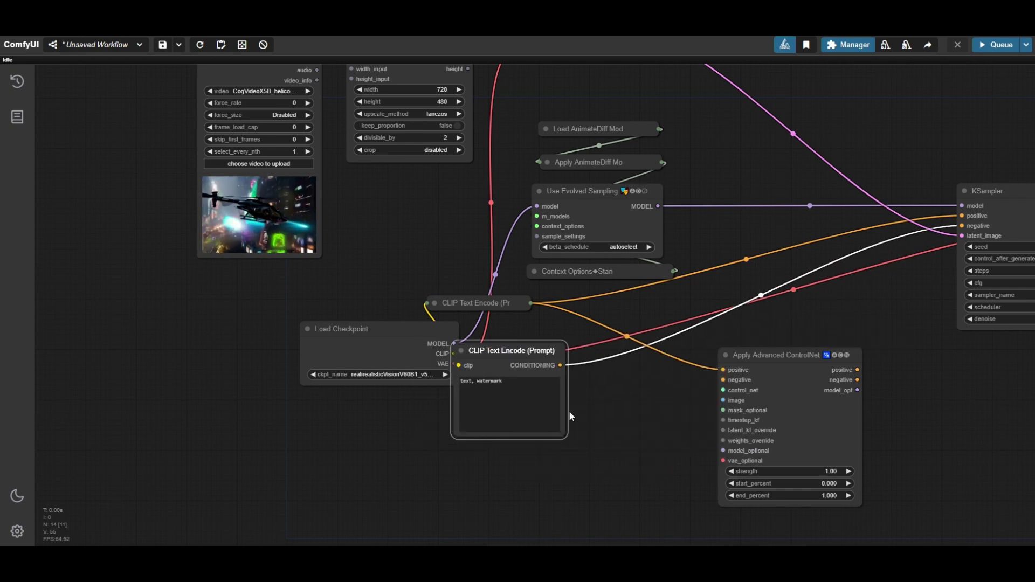
drag(560, 365, 723, 380)
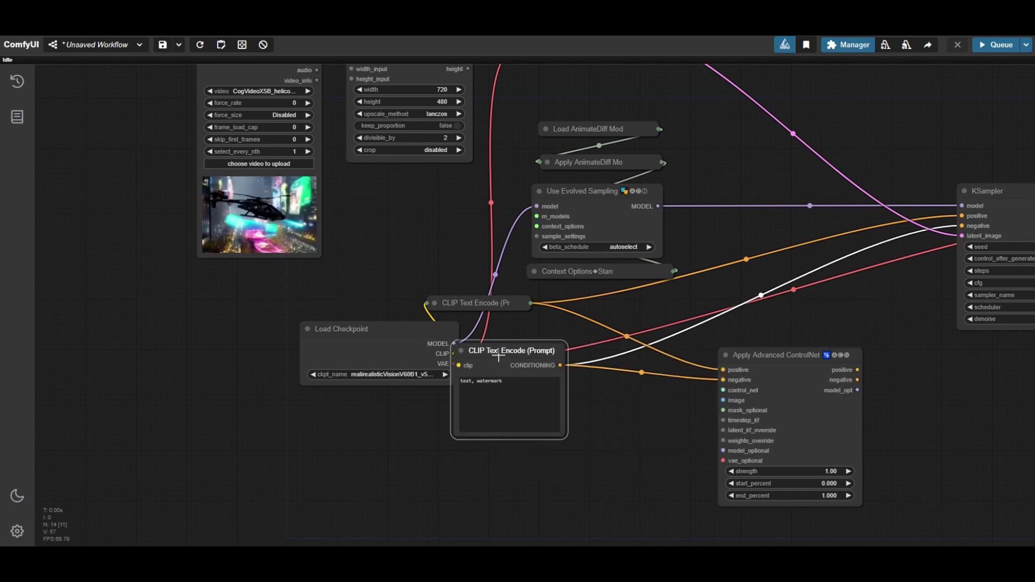
click(461, 350)
drag(479, 351, 523, 379)
drag(484, 306, 573, 343)
drag(695, 456, 634, 390)
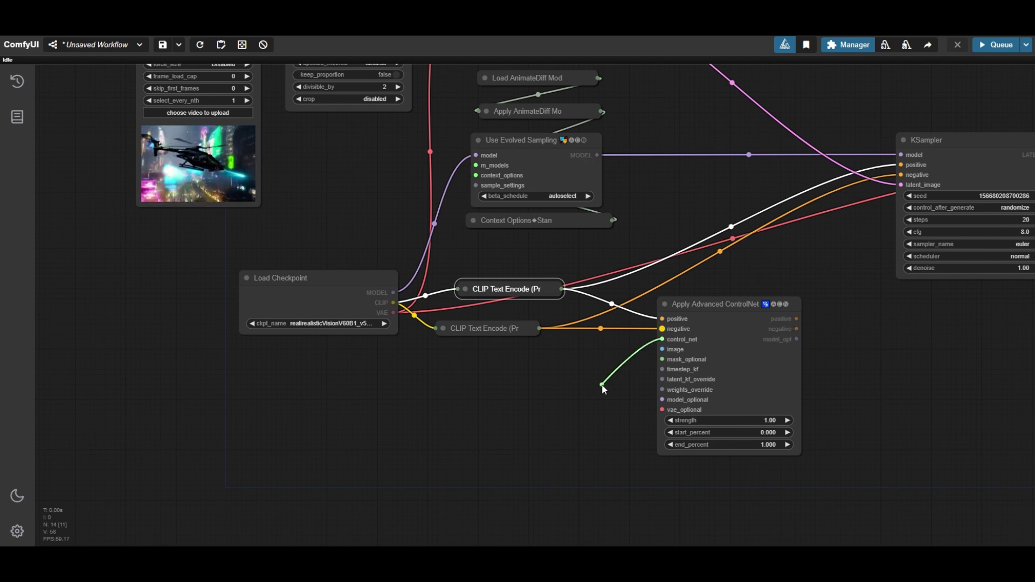
Connect a Load Advanced ControlNet Model set to controlnet_checkpoint.ckpt to the control_net input
drag(602, 385, 602, 386)
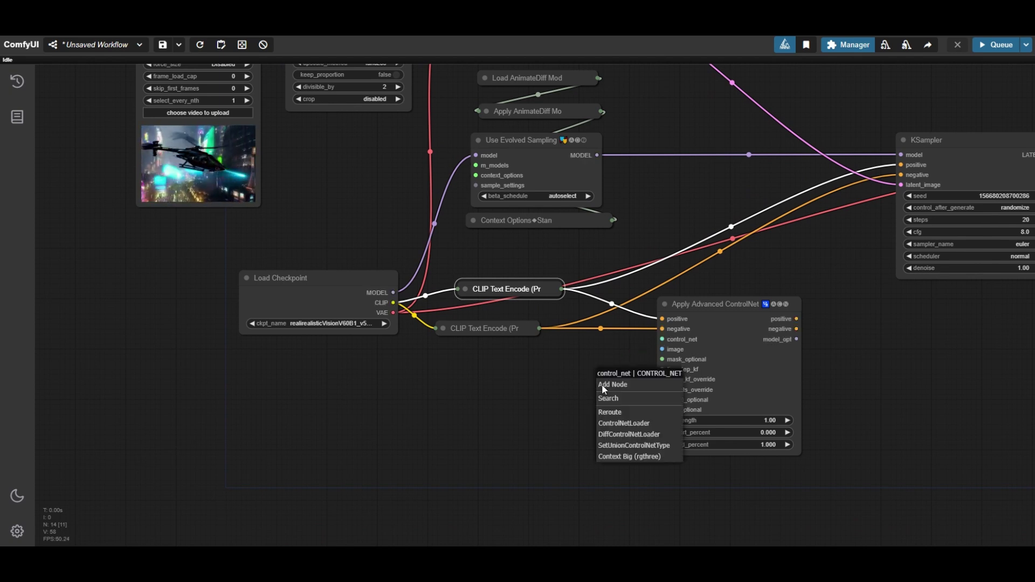
double_click(554, 416)
text(Load advan)
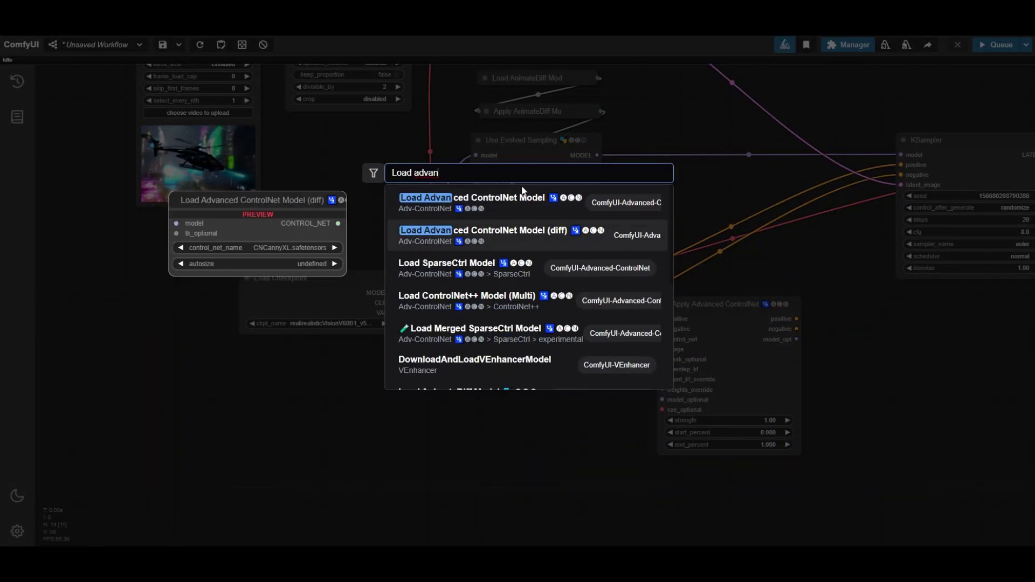
click(515, 204)
drag(696, 423, 507, 423)
drag(606, 426, 662, 339)
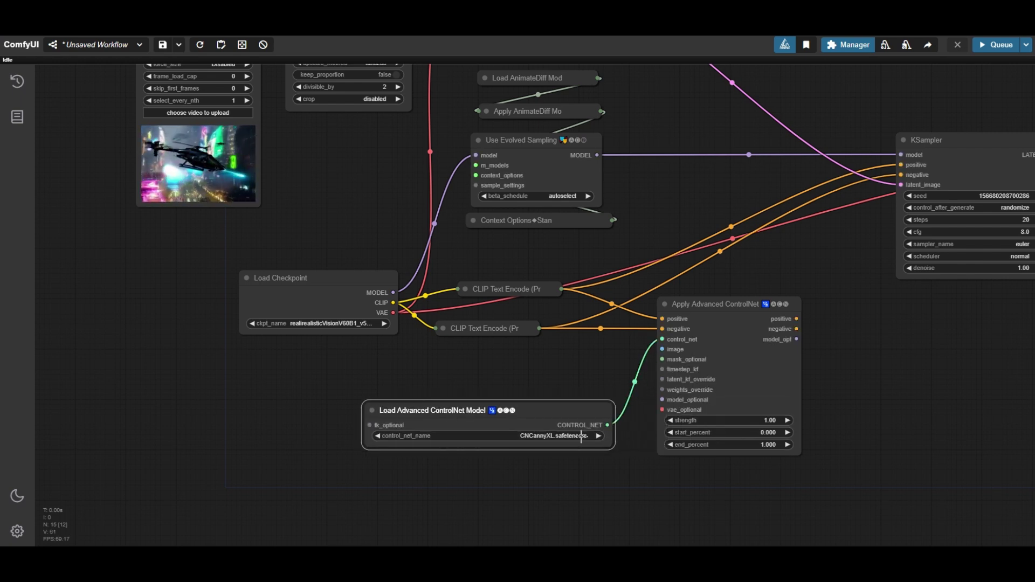
click(581, 437)
scroll(627, 469, down, 2)
click(627, 475)
drag(611, 448, 538, 449)
drag(488, 404, 576, 410)
Route the ControlNet's positive and negative outputs into the KSampler
drag(865, 347, 630, 370)
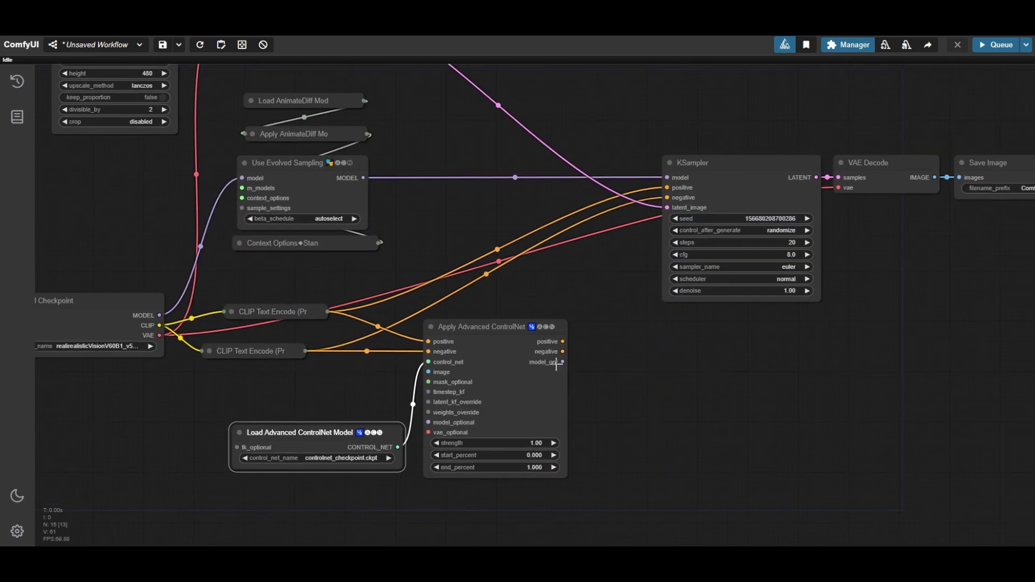
drag(562, 341, 667, 187)
drag(561, 351, 659, 255)
drag(669, 199, 667, 197)
Feed the resized video frames to the ControlNet image input through a Reroute node
drag(443, 227, 567, 201)
scroll(540, 225, down, 4)
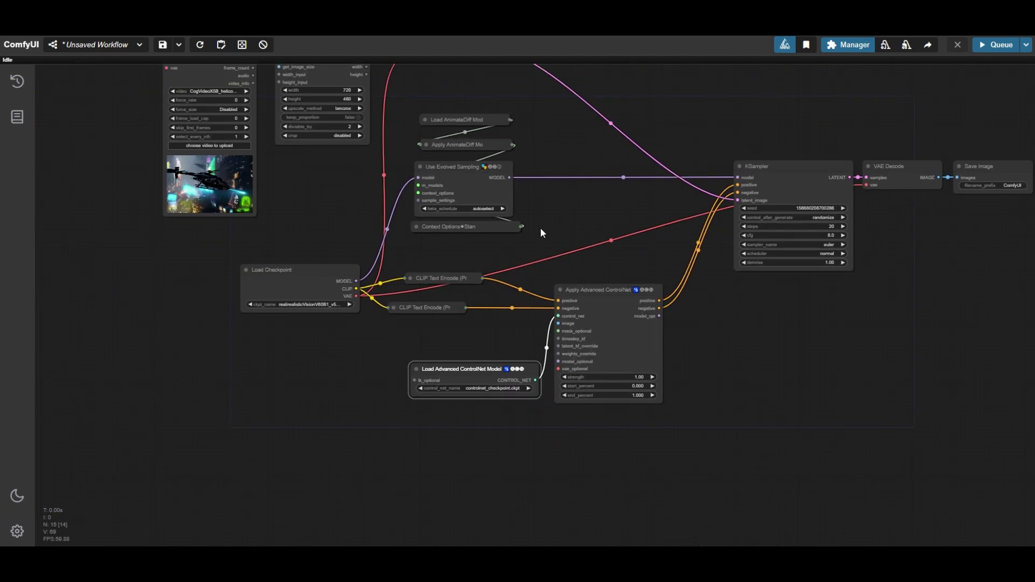
drag(385, 77, 560, 307)
click(515, 351)
scroll(515, 322, up, 3)
scroll(555, 297, down, 3)
scroll(553, 288, down, 4)
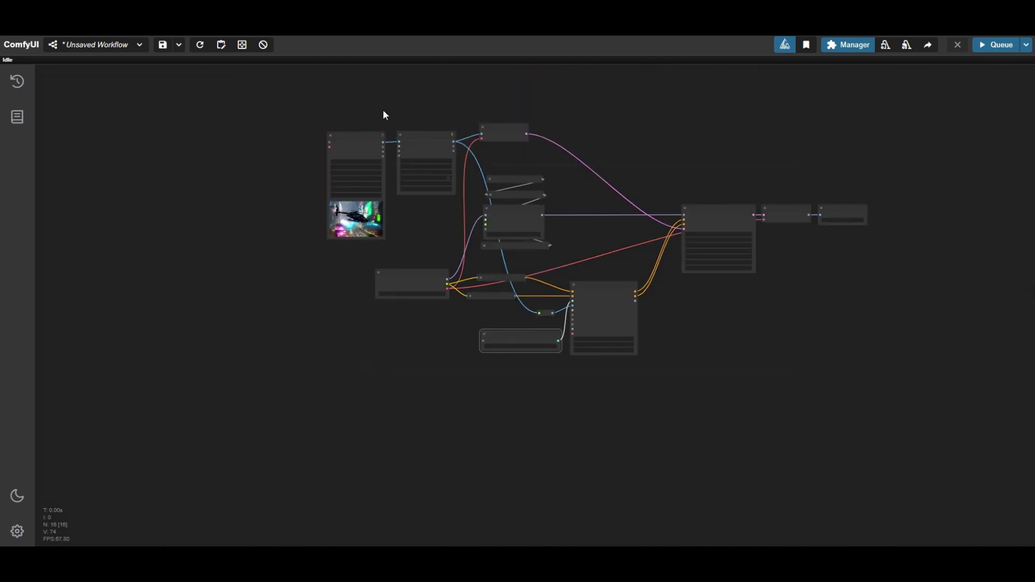
Change the Apply Advanced ControlNet strength from 1.00 to 0.8, then bring KSampler into view
scroll(612, 340, up, 10)
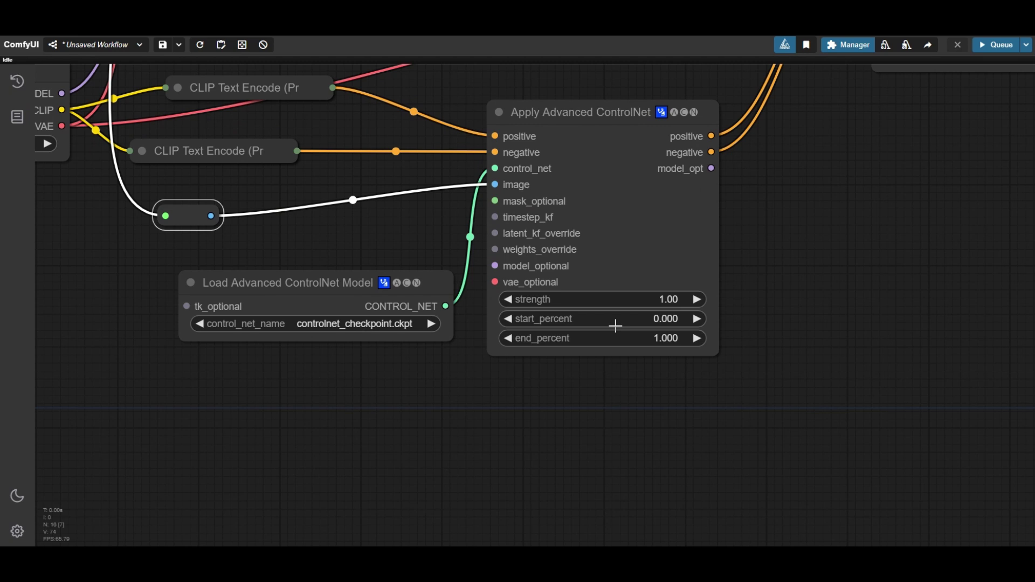
click(663, 299)
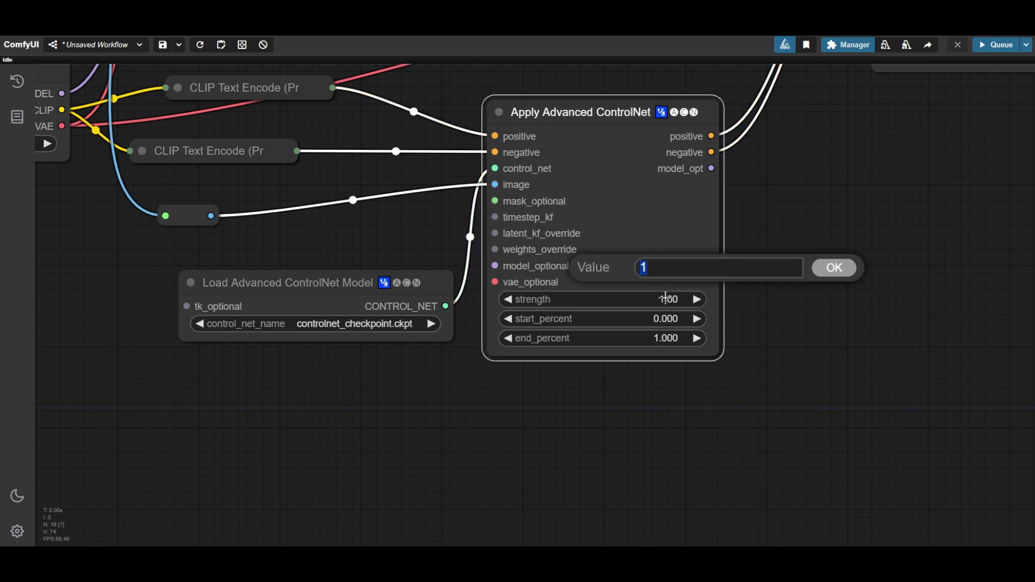
key(Return)
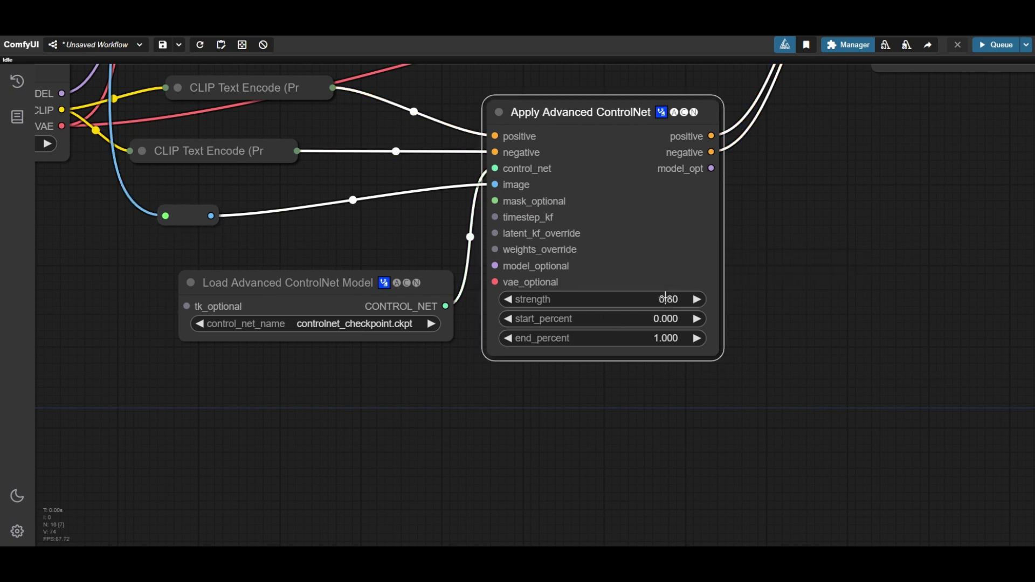
scroll(591, 206, down, 10)
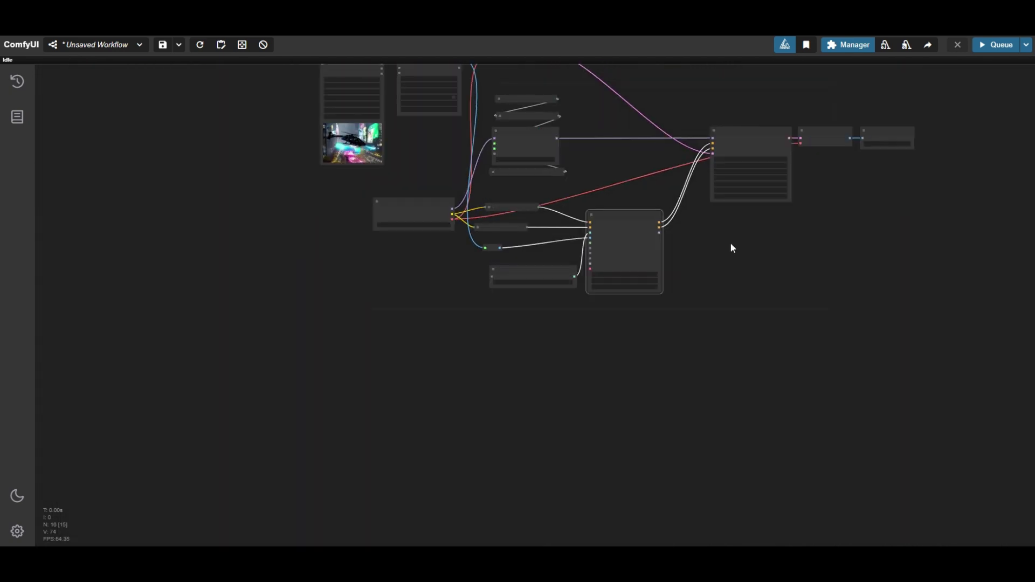
drag(730, 248, 597, 296)
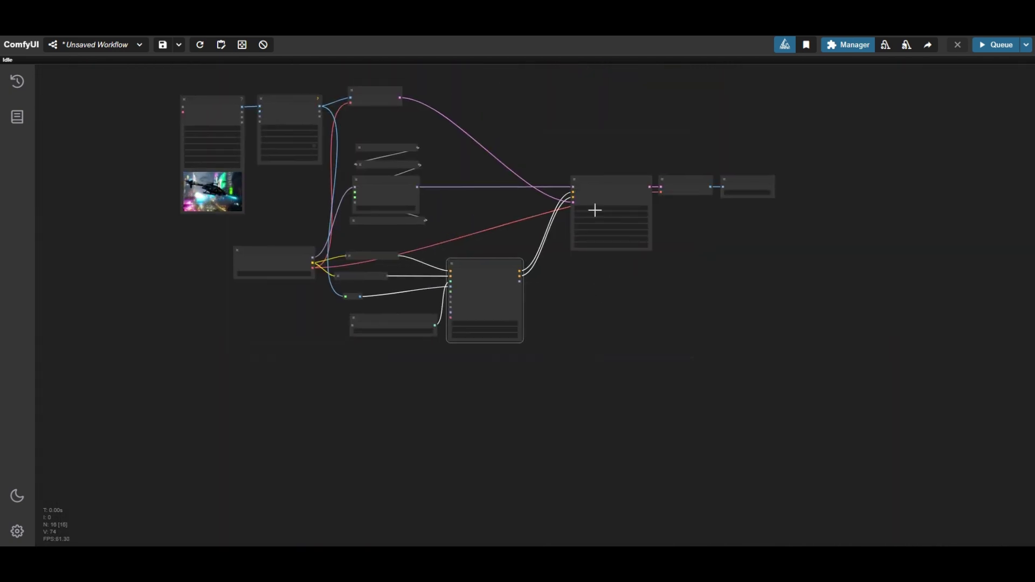
scroll(620, 237, up, 5)
drag(713, 191, 759, 277)
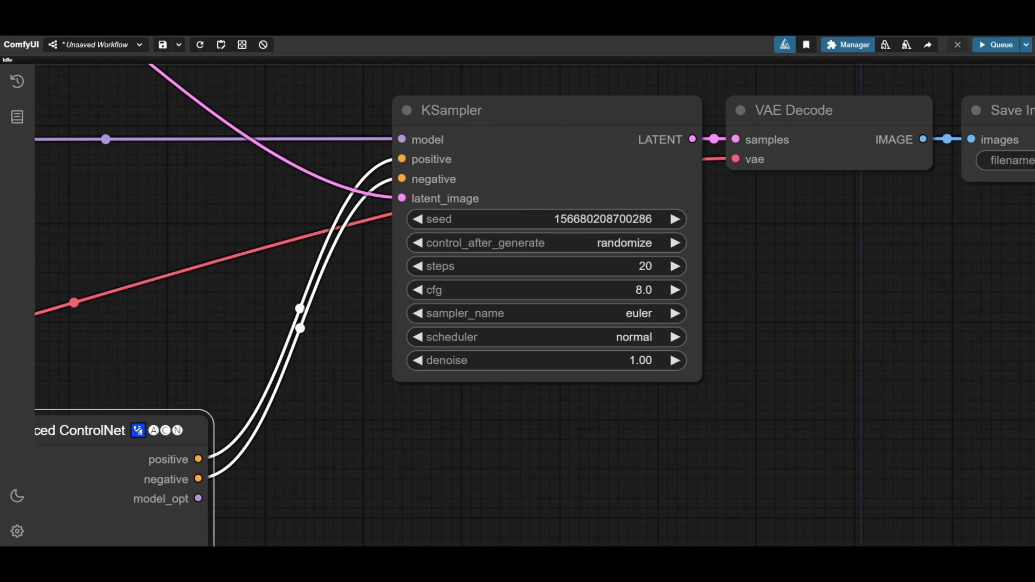
Make the KSampler seed fixed after generating and set 25 sampling steps
click(613, 242)
click(625, 233)
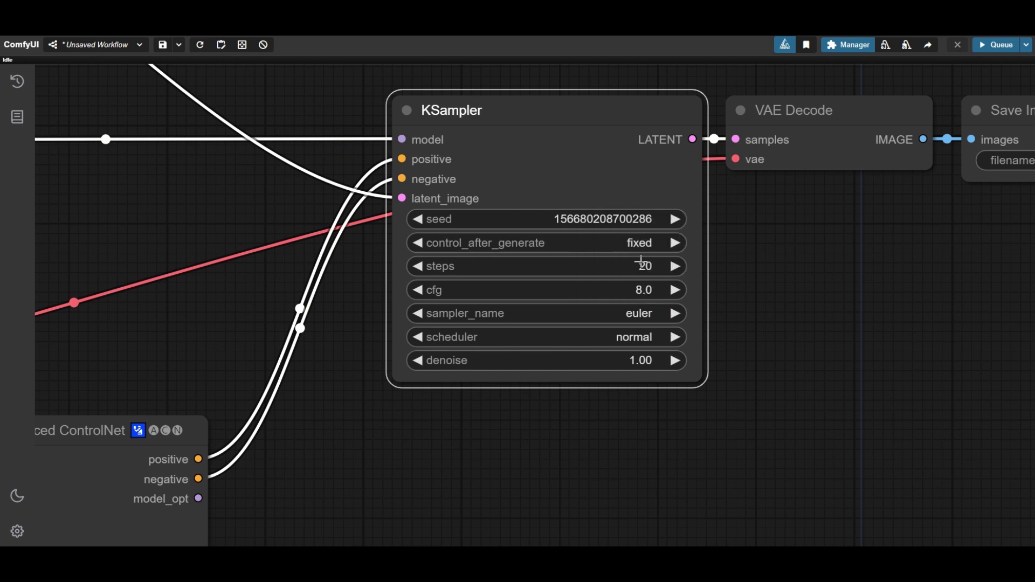
click(640, 261)
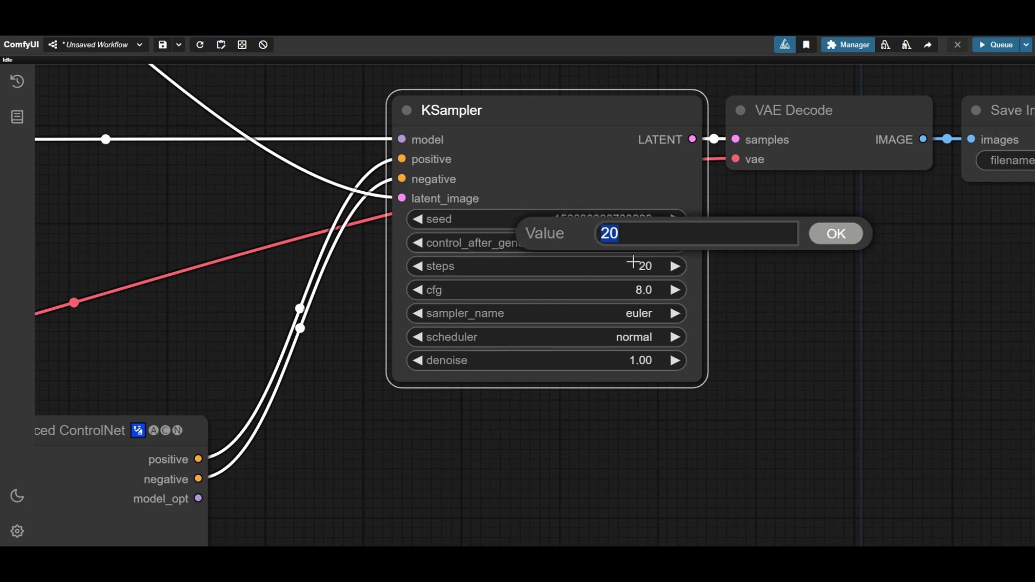
text(25)
key(Return)
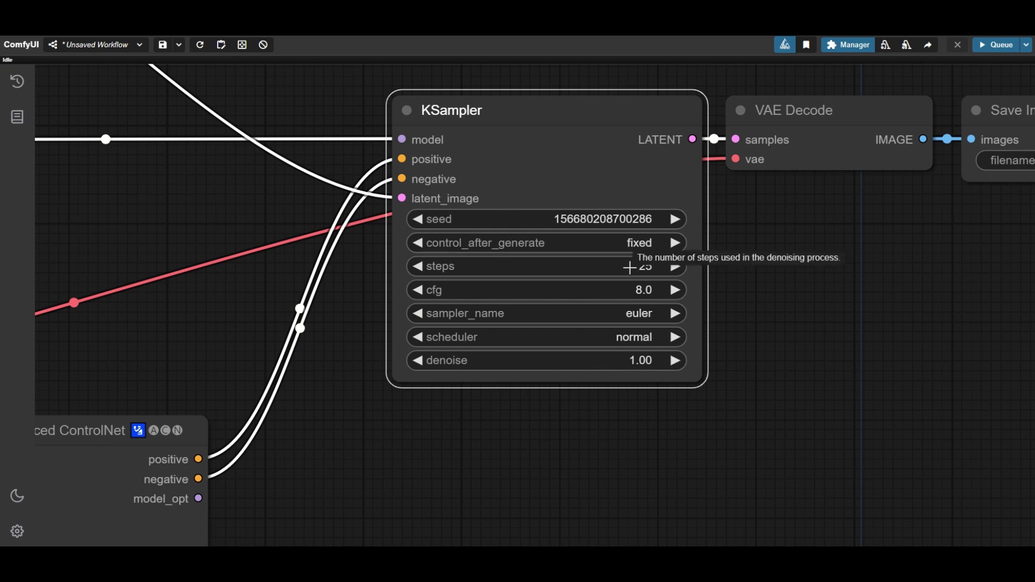
Choose the dpmpp_sde sampler with the karras scheduler and a denoise of 0.8
click(620, 321)
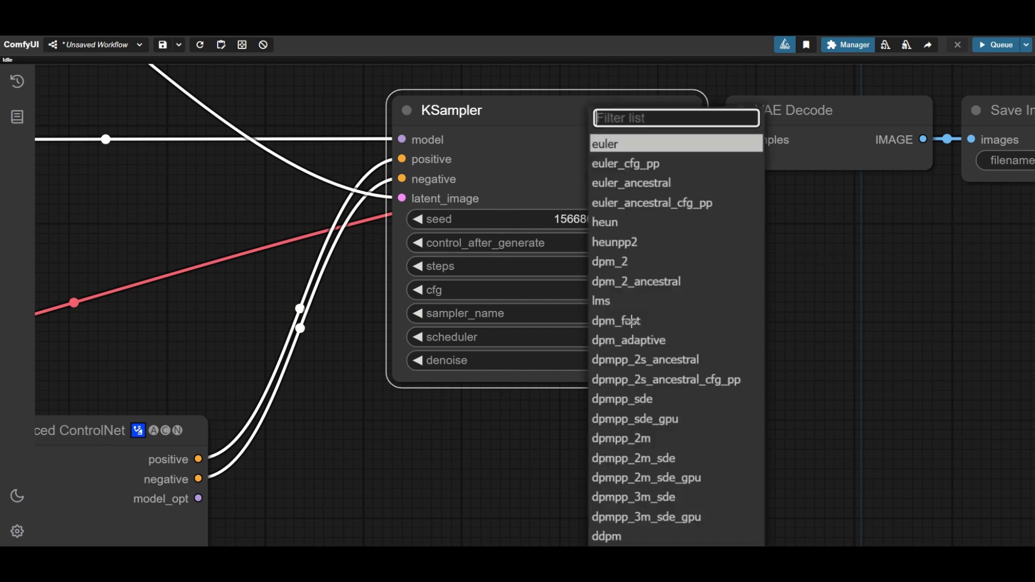
click(663, 401)
click(639, 341)
click(643, 358)
click(647, 358)
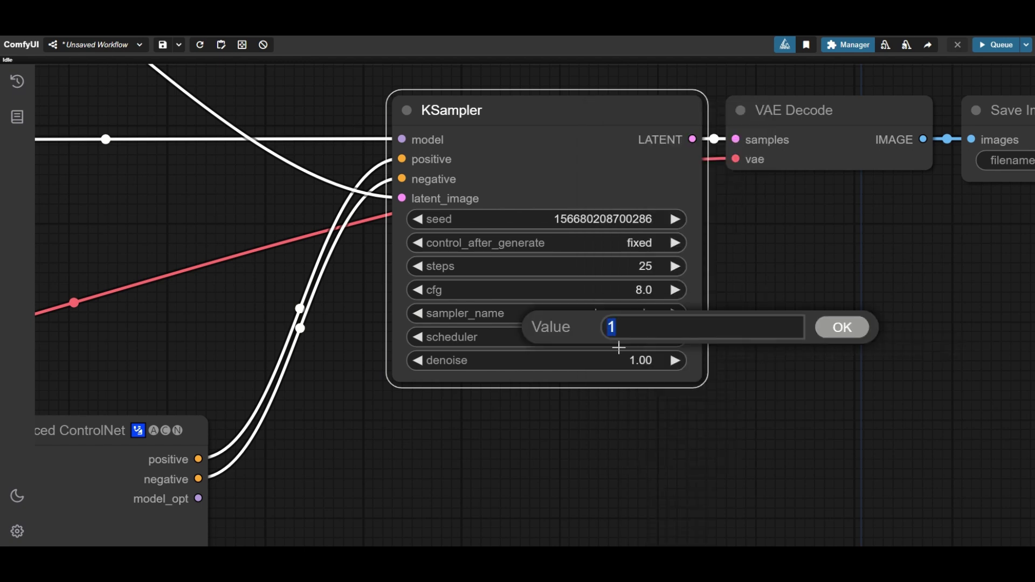
key(Return)
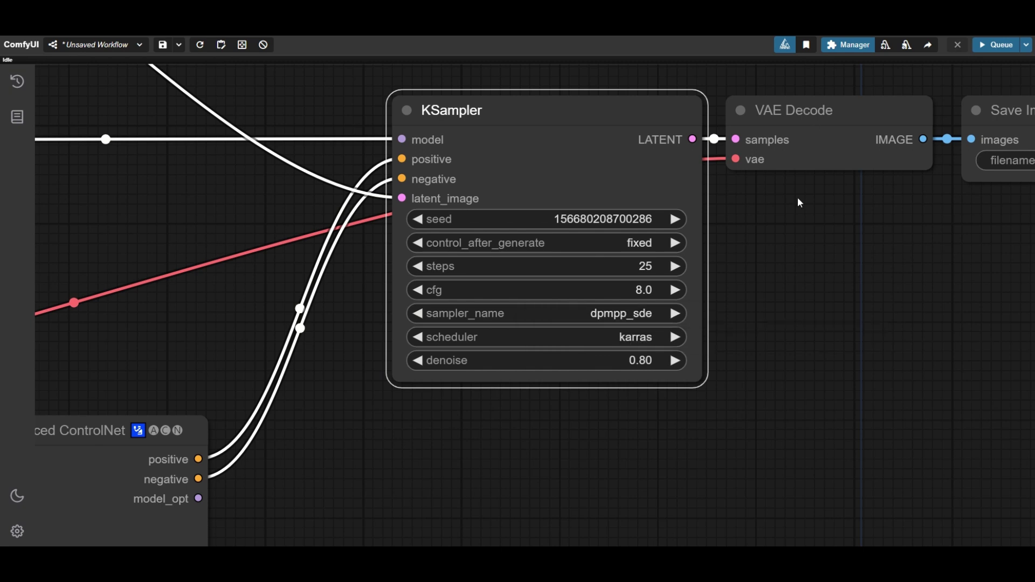
scroll(805, 284, down, 8)
Add a Color Match node beside KSampler with the VAE Decode images as image_target
drag(865, 289, 779, 284)
double_click(665, 106)
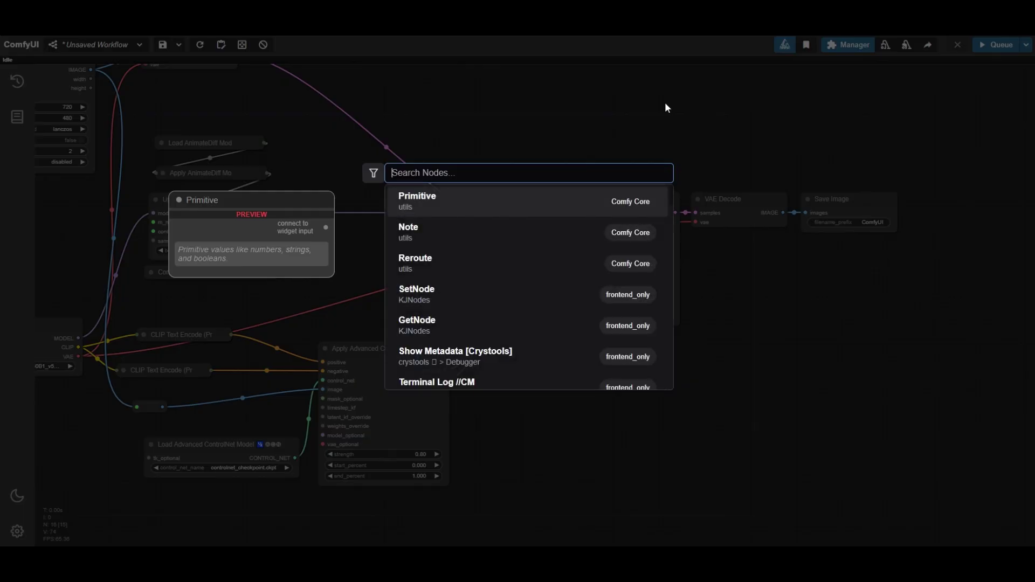
text(Color m)
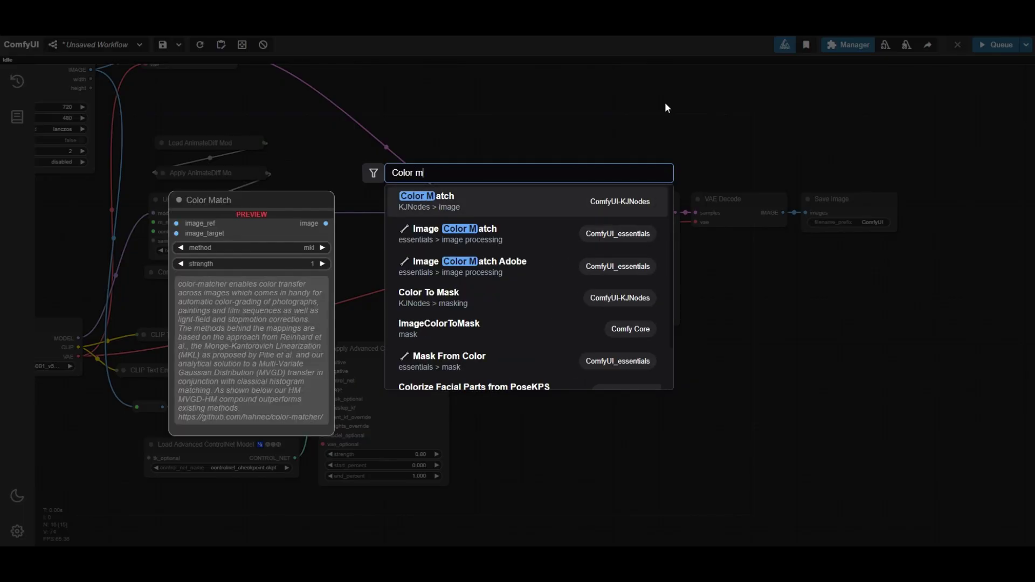
click(468, 198)
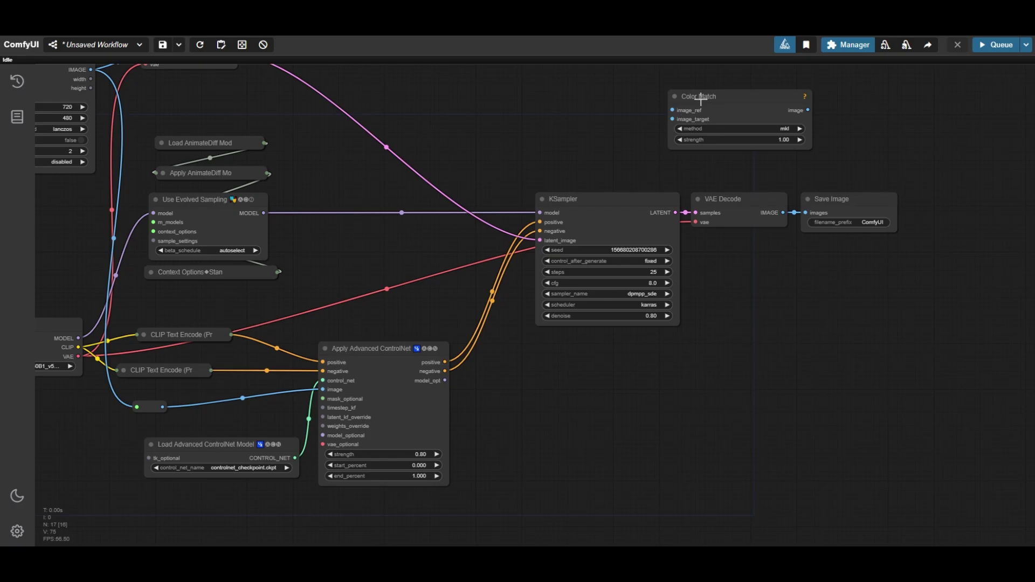
drag(707, 99, 736, 102)
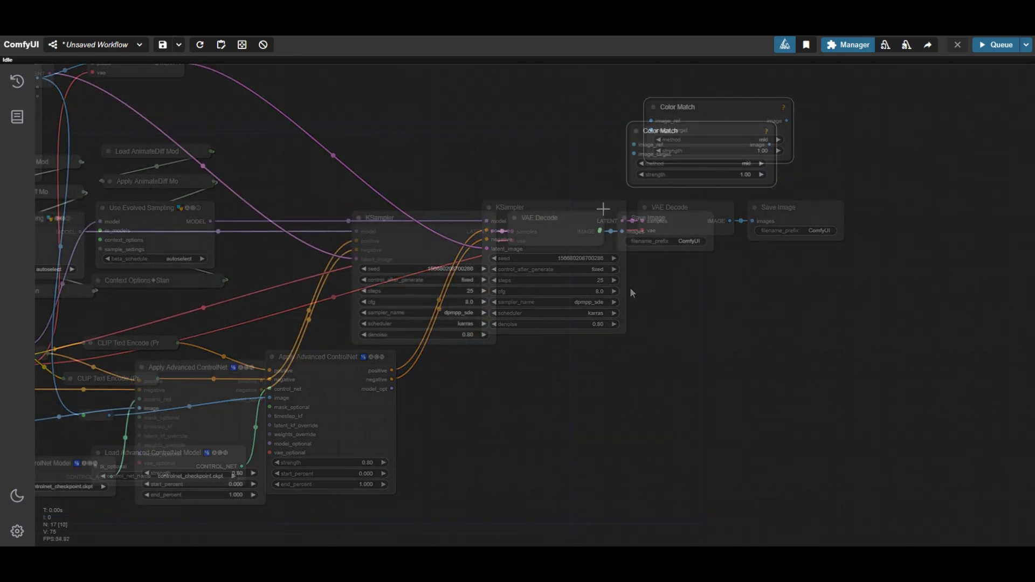
drag(599, 231, 628, 151)
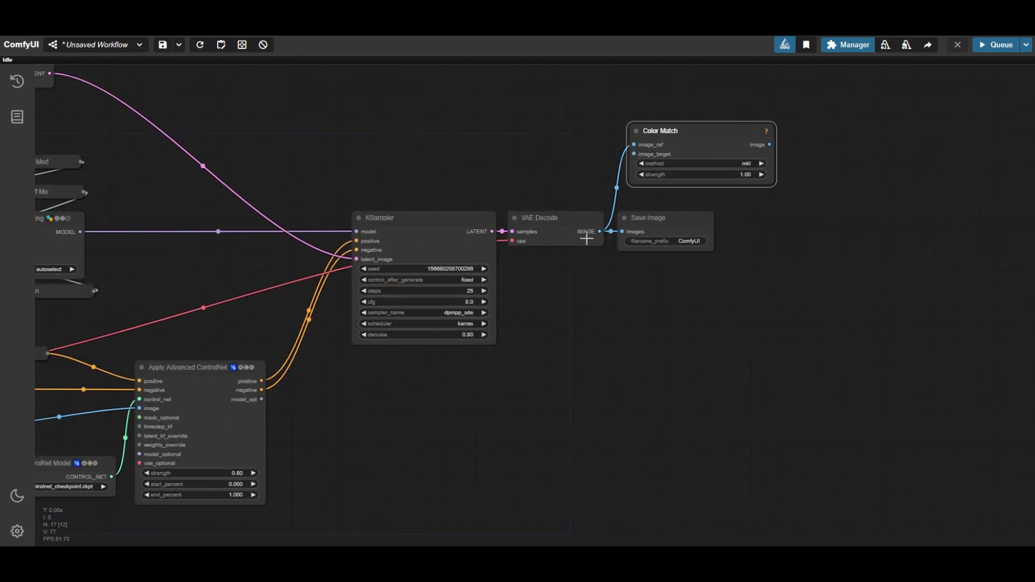
drag(597, 232, 590, 129)
click(551, 131)
Route the resized source images through a reroute into Color Match's image_ref
scroll(621, 146, up, 5)
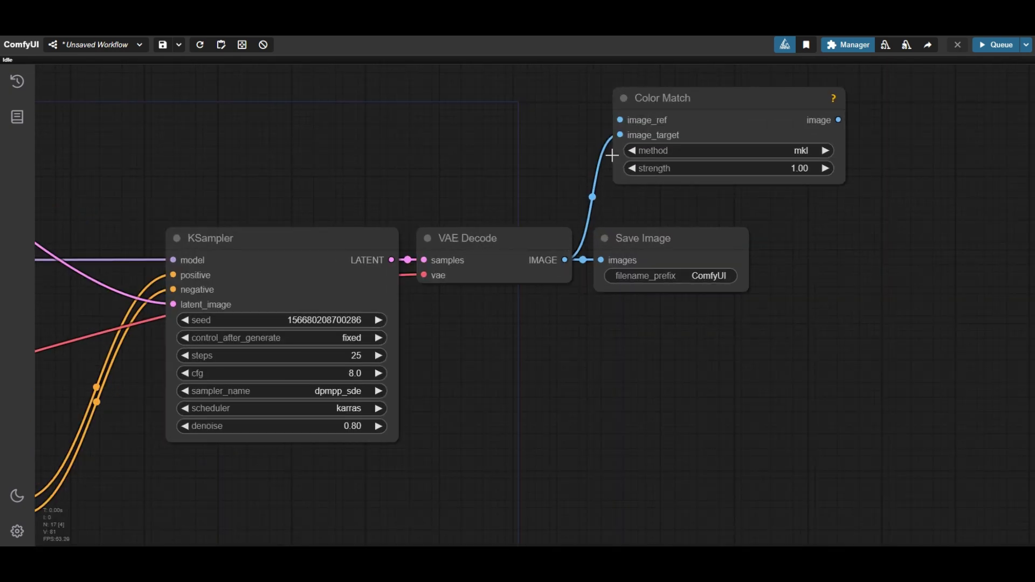
scroll(625, 162, down, 10)
drag(451, 152, 567, 160)
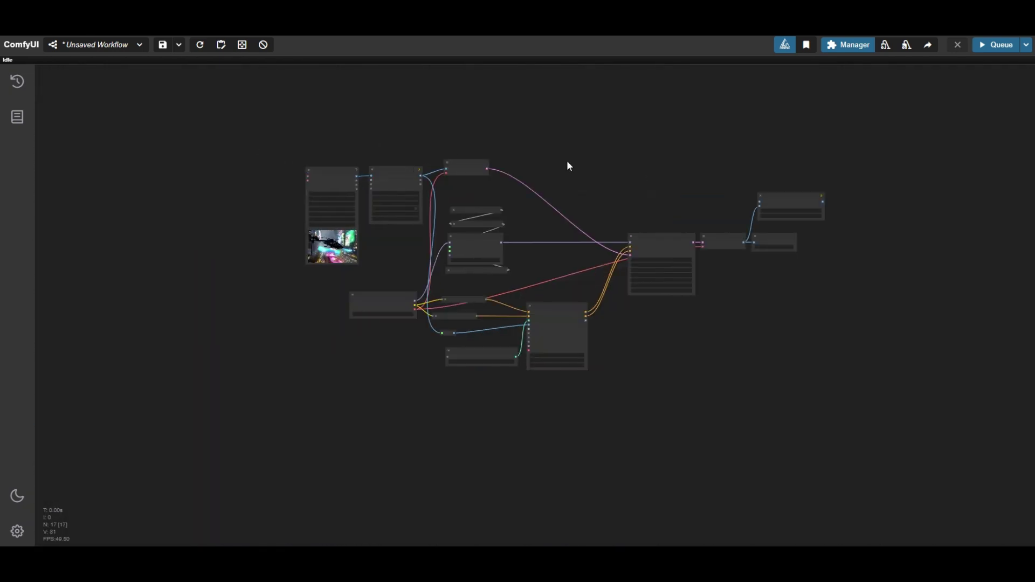
scroll(567, 160, up, 5)
scroll(481, 184, up, 2)
drag(351, 161, 760, 172)
click(773, 201)
scroll(705, 183, up, 5)
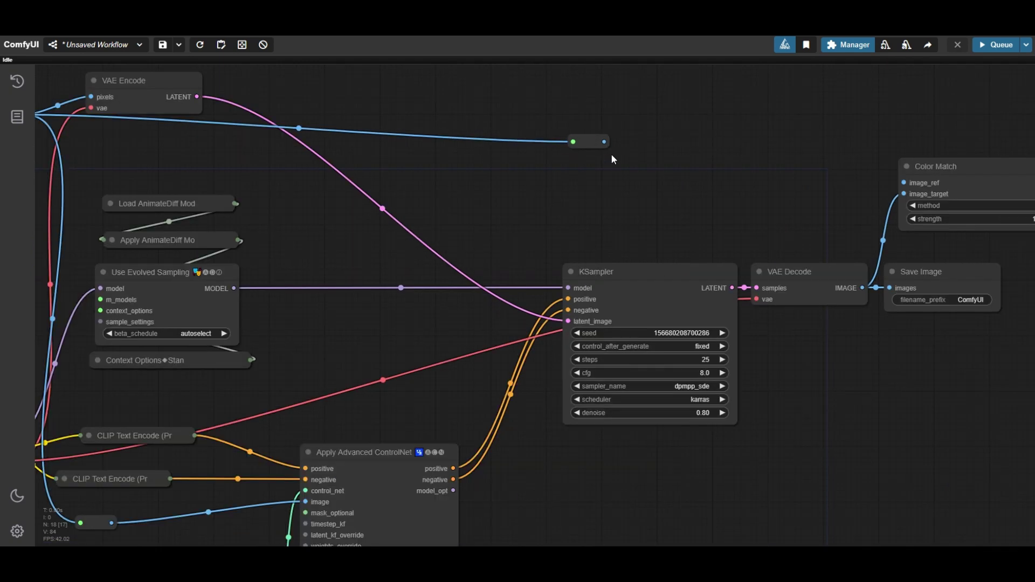
drag(582, 135, 797, 128)
drag(871, 145, 735, 133)
drag(675, 115, 793, 170)
scroll(681, 189, down, 3)
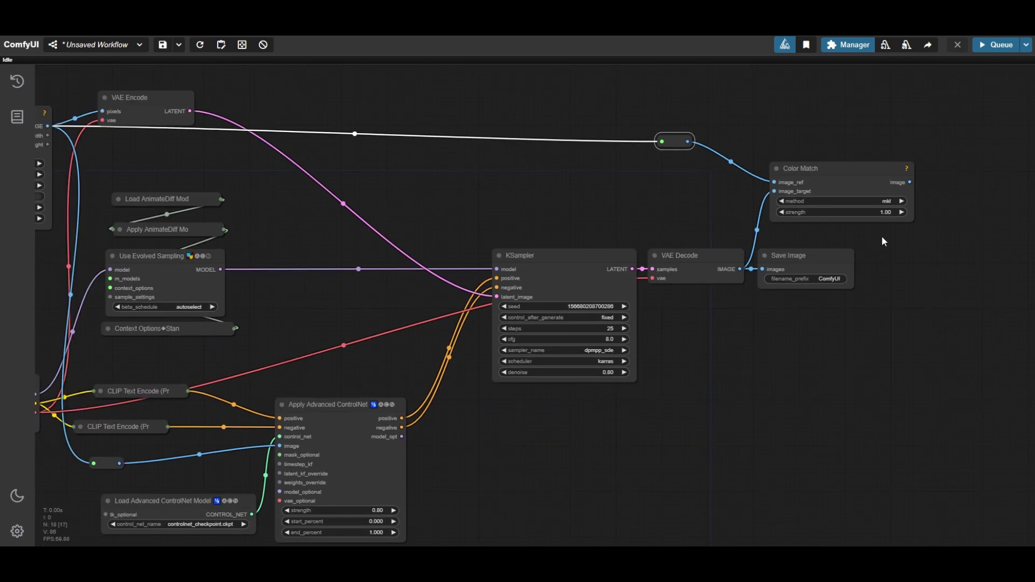
drag(882, 241, 749, 230)
click(675, 249)
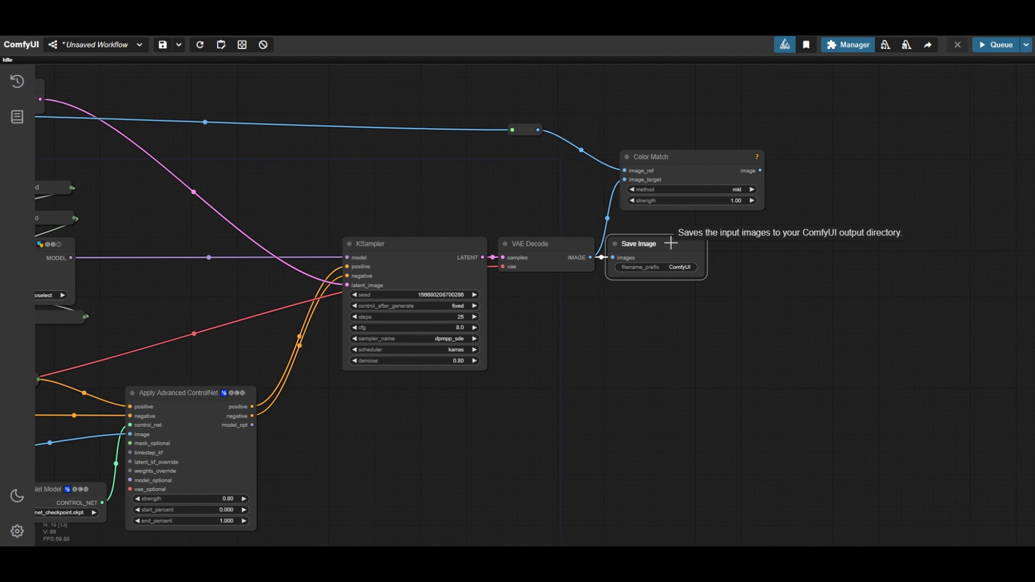
Delete Save Image and place a Preview Animation node beside Color Match, fed by its output
key(Delete)
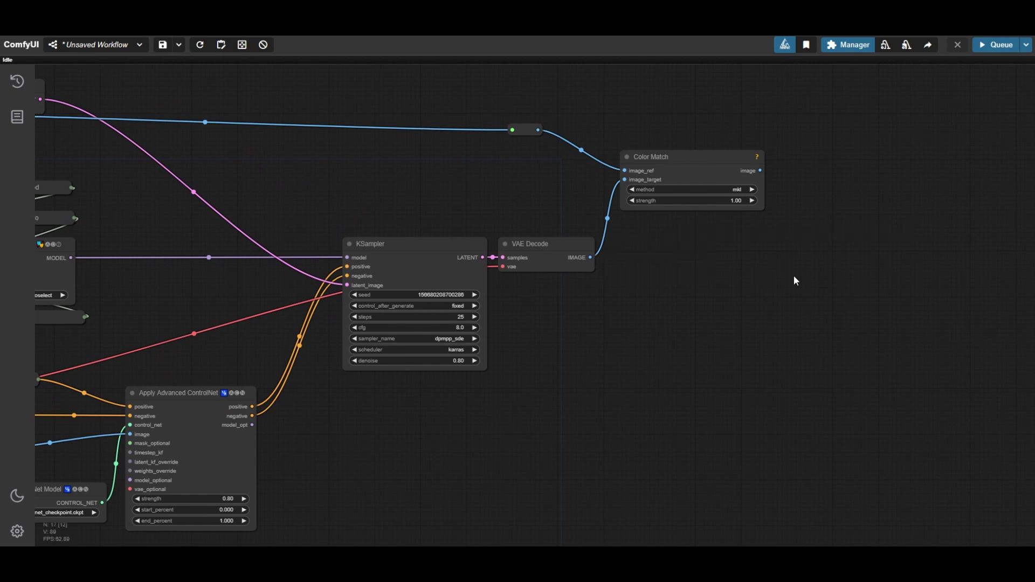
drag(793, 276, 627, 277)
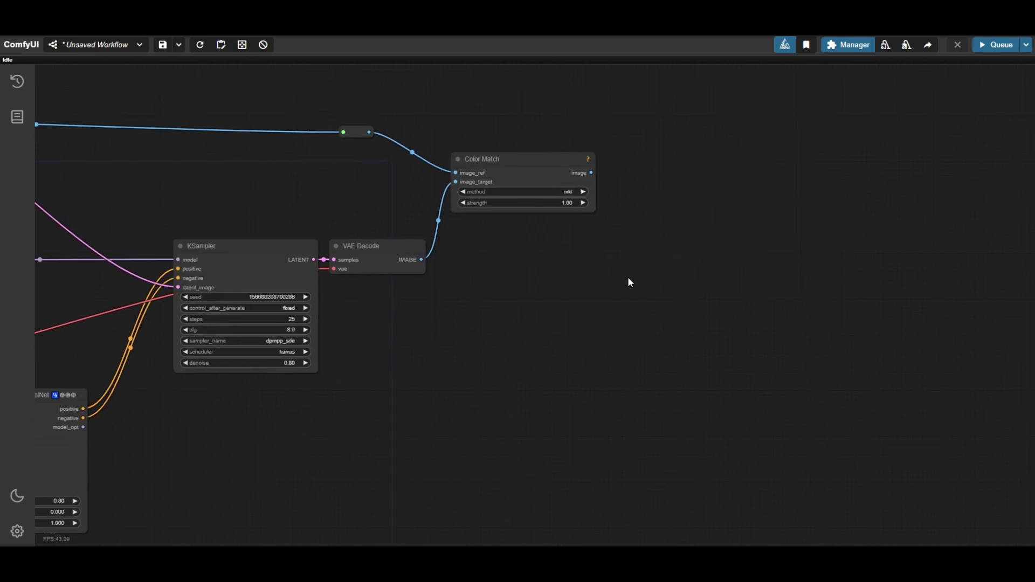
double_click(642, 201)
text(preview anim)
click(639, 203)
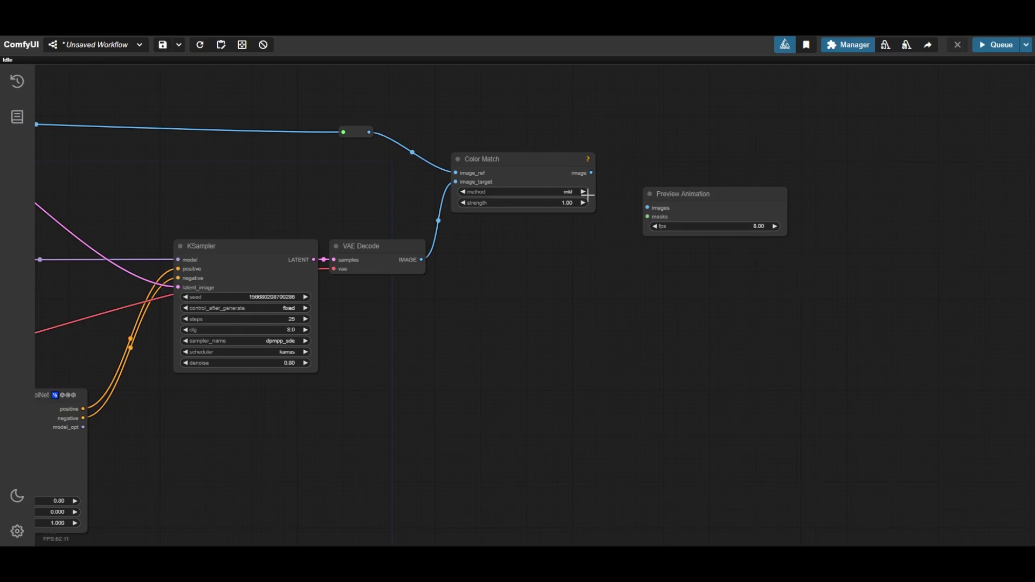
scroll(578, 154, up, 2)
drag(580, 156, 688, 164)
scroll(695, 178, down, 3)
scroll(617, 256, down, 2)
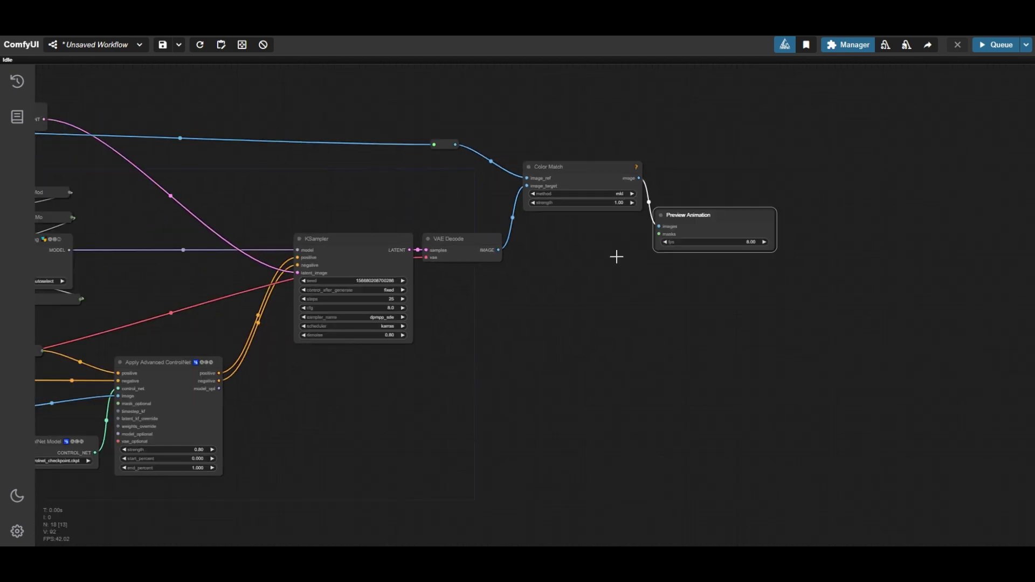
drag(696, 214, 555, 238)
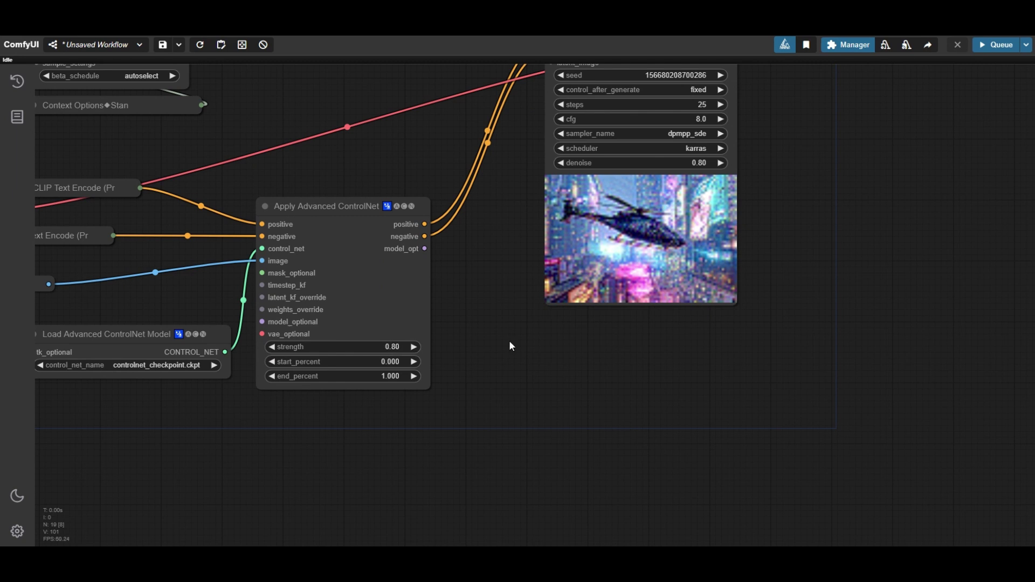
Review the KSampler denoise value and the 49x1440x480 side-by-side comparison preview
drag(512, 346, 495, 395)
click(672, 212)
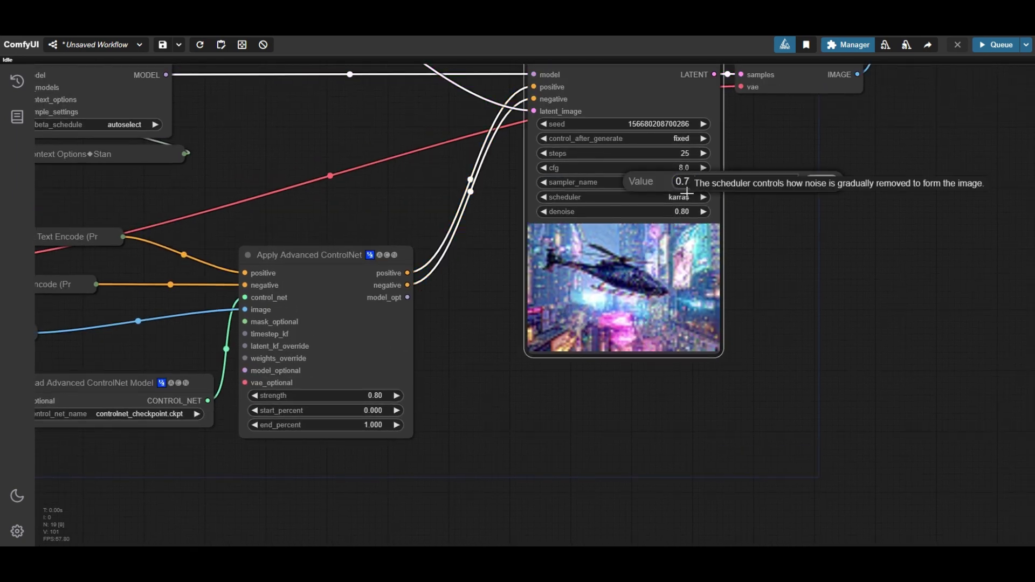
scroll(326, 334, down, 3)
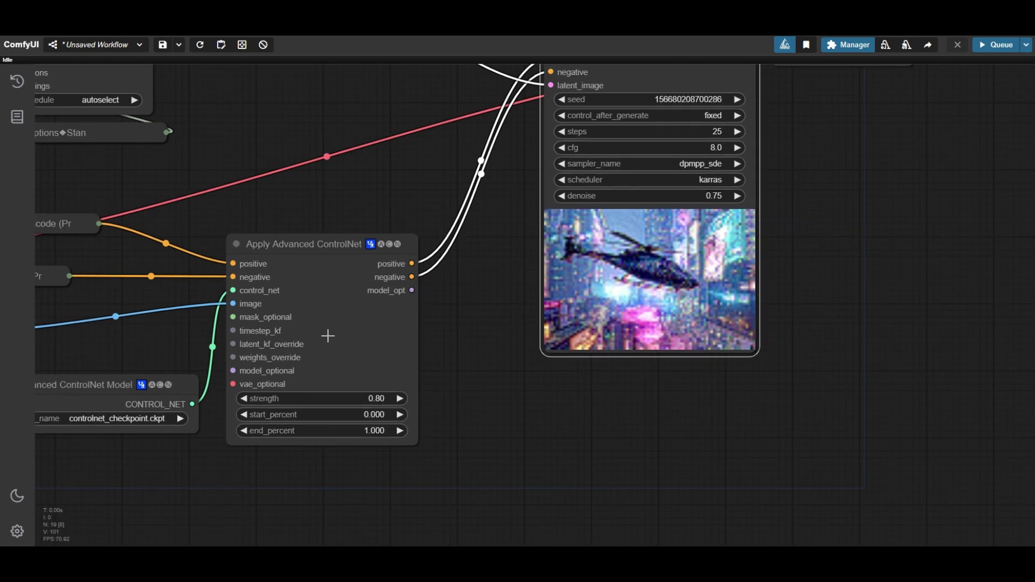
scroll(335, 358, up, 4)
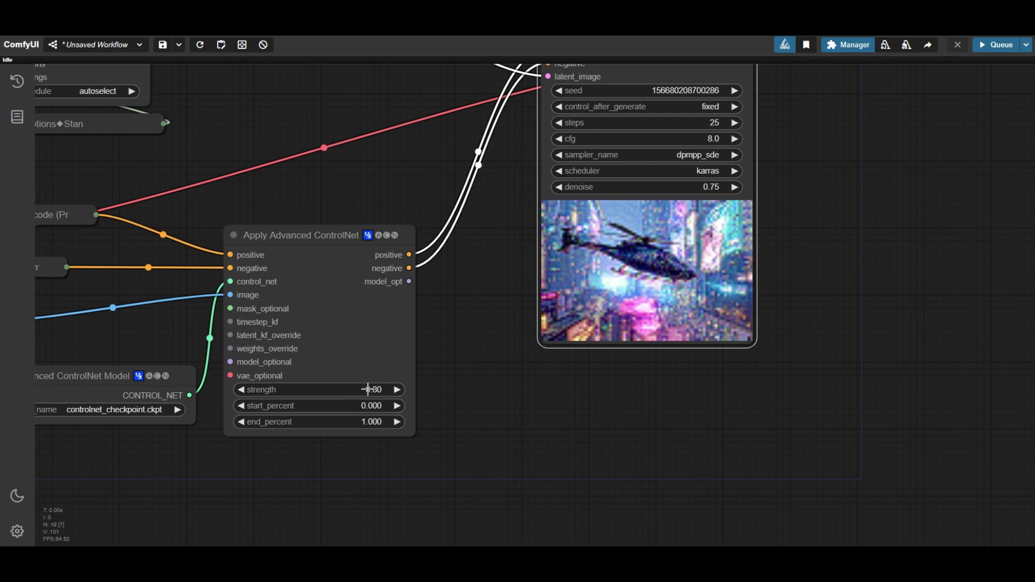
scroll(366, 391, down, 6)
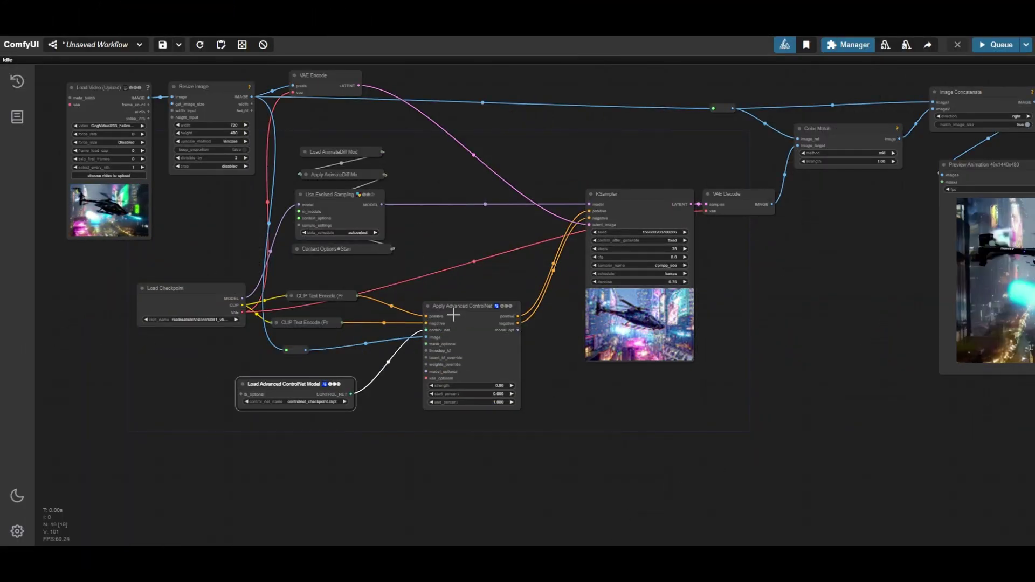
Chain a second Apply Advanced ControlNet between the first one and KSampler for positive and negative conditioning
mouse_move(456, 316)
mouse_down()
mouse_move(405, 304)
mouse_move(464, 301)
mouse_up()
scroll(545, 307, up, 5)
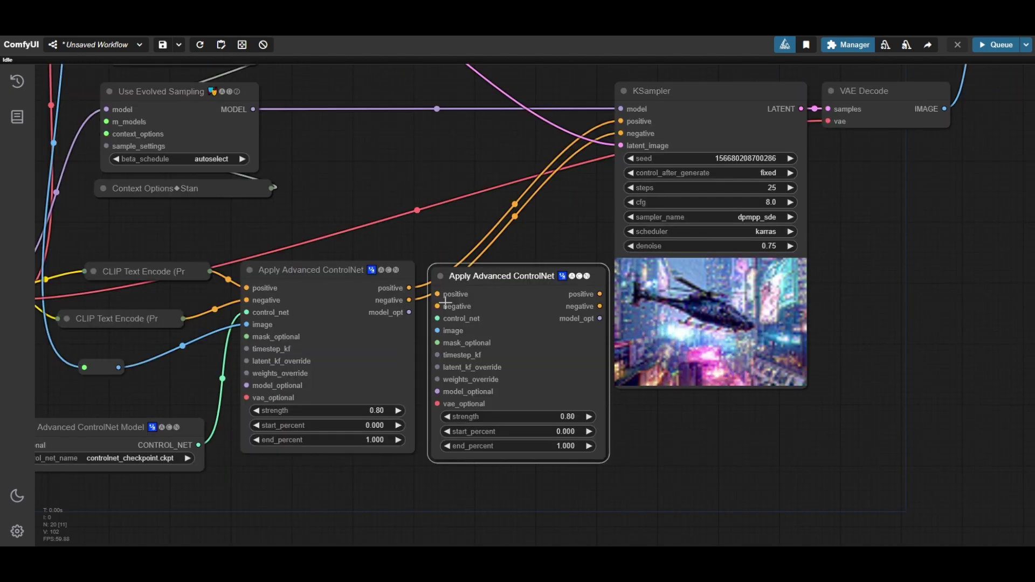
drag(409, 287, 438, 306)
drag(599, 292, 621, 121)
drag(599, 306, 621, 133)
drag(510, 273, 510, 257)
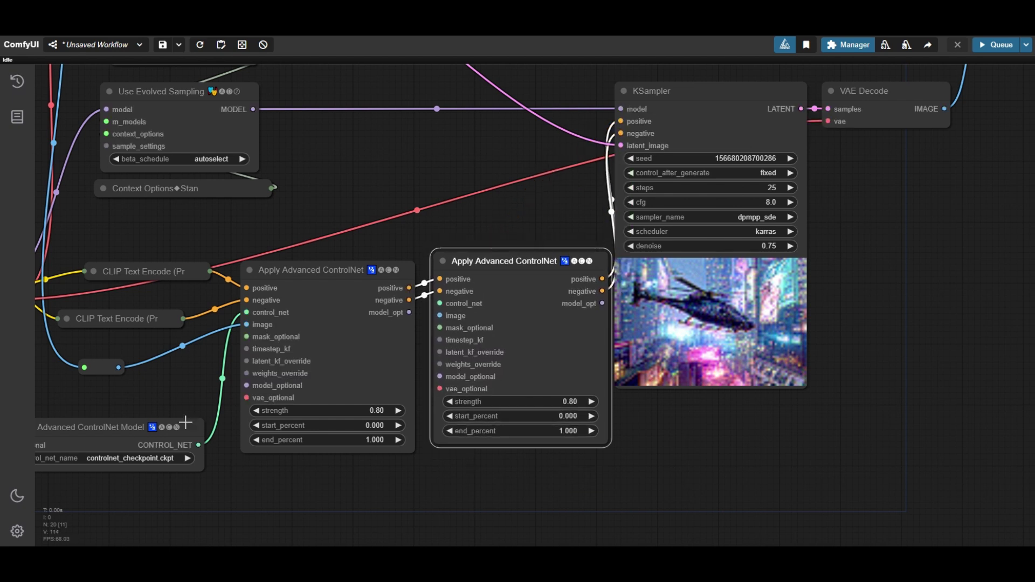
Duplicate the ControlNet loader and load control_v11f1e_sd15_tile_fp16.safetensors for the second ControlNet
click(162, 424)
key(ctrl+c)
key(ctrl+v)
drag(298, 414, 440, 303)
scroll(395, 534, up, 2)
click(325, 492)
scroll(370, 472, down, 1)
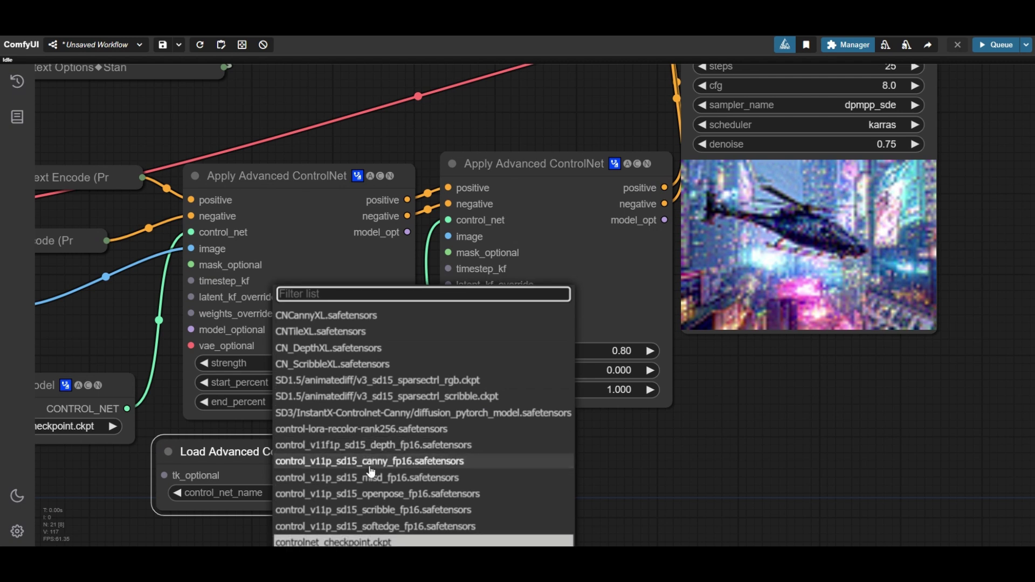
text(tile)
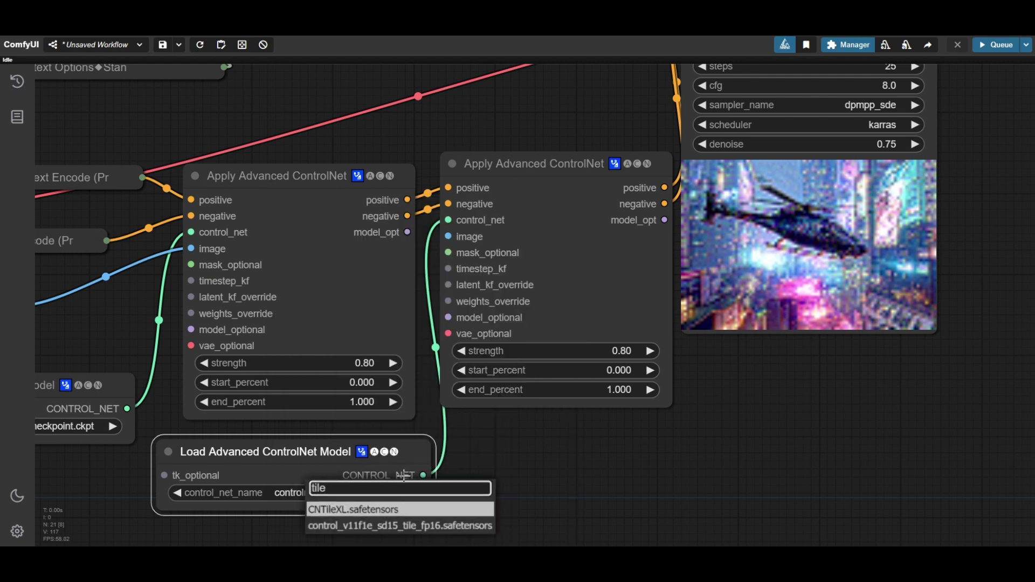
click(397, 527)
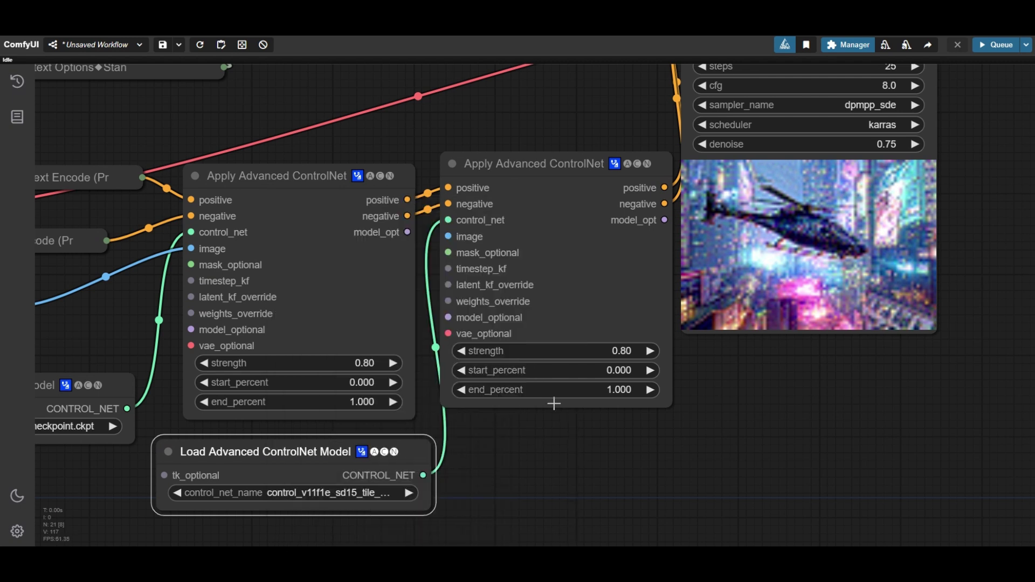
Set the second ControlNet's strength to 0.40 and end_percent to 0.400
click(634, 349)
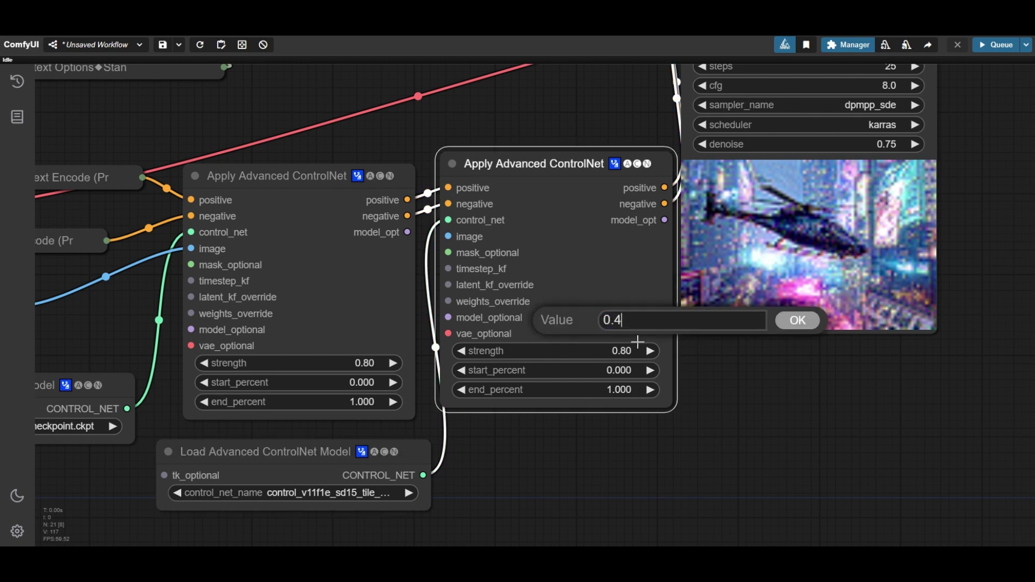
text(0)
key(Escape)
click(620, 390)
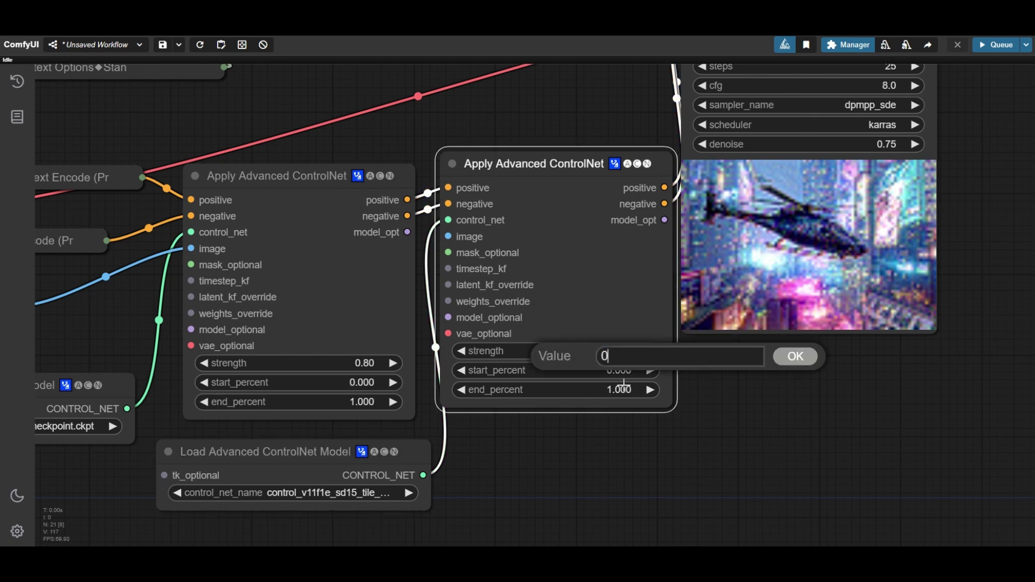
text(0.4)
key(Return)
scroll(755, 339, down, 10)
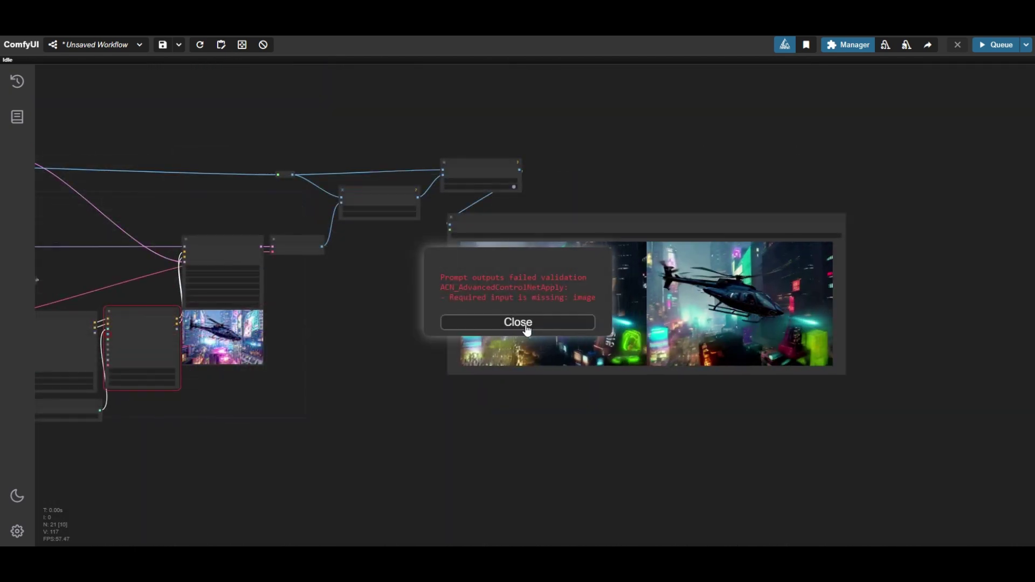
Dismiss the missing-input error and link the reroute's image into the tile ControlNet's image input
click(521, 322)
scroll(361, 264, up, 6)
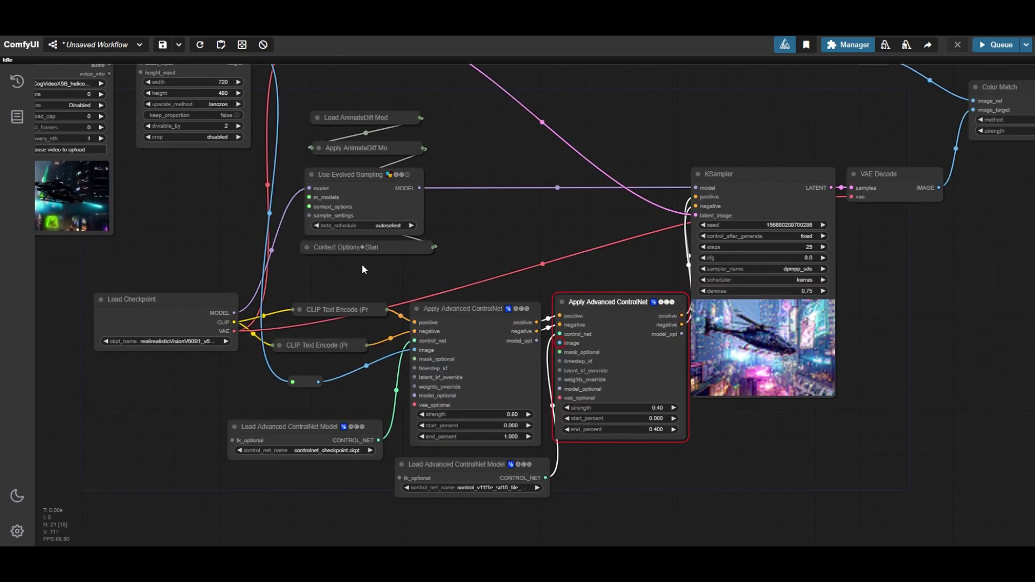
drag(409, 290, 459, 308)
drag(386, 404, 546, 378)
drag(634, 368, 629, 366)
scroll(944, 346, down, 3)
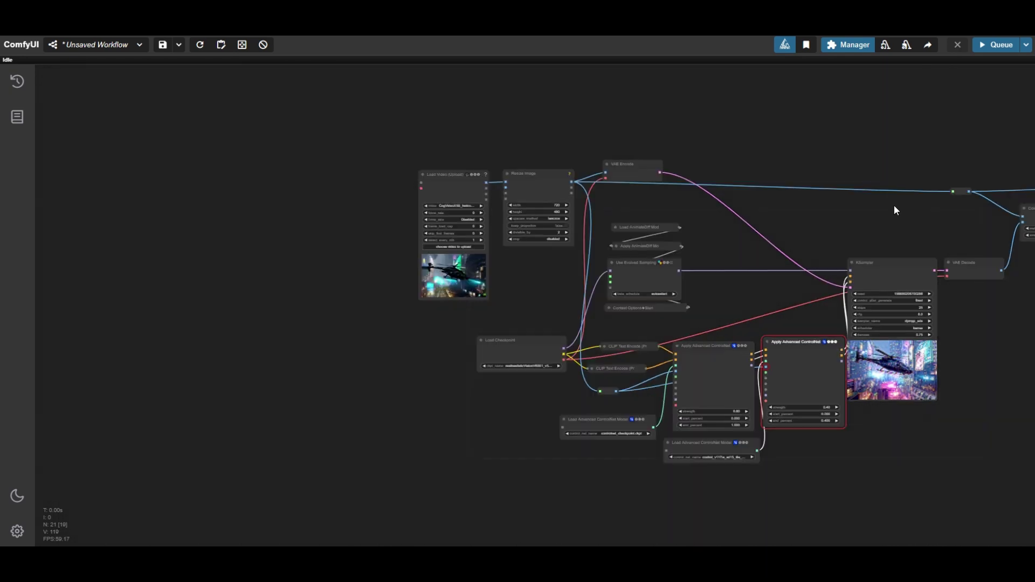
Queue the workflow again and view the new side-by-side preview
drag(894, 208, 324, 243)
click(978, 45)
drag(769, 163, 533, 129)
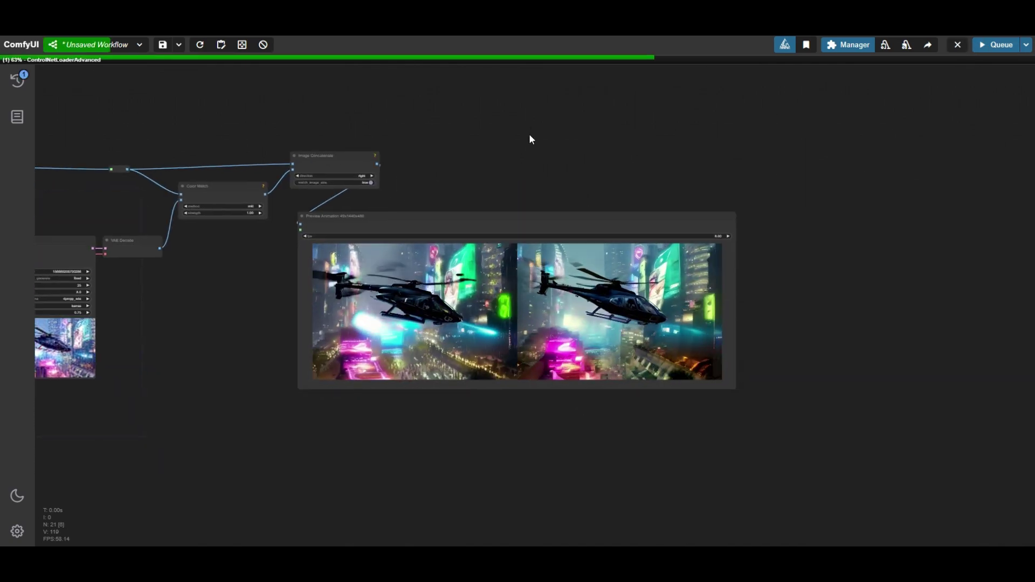
scroll(529, 135, up, 8)
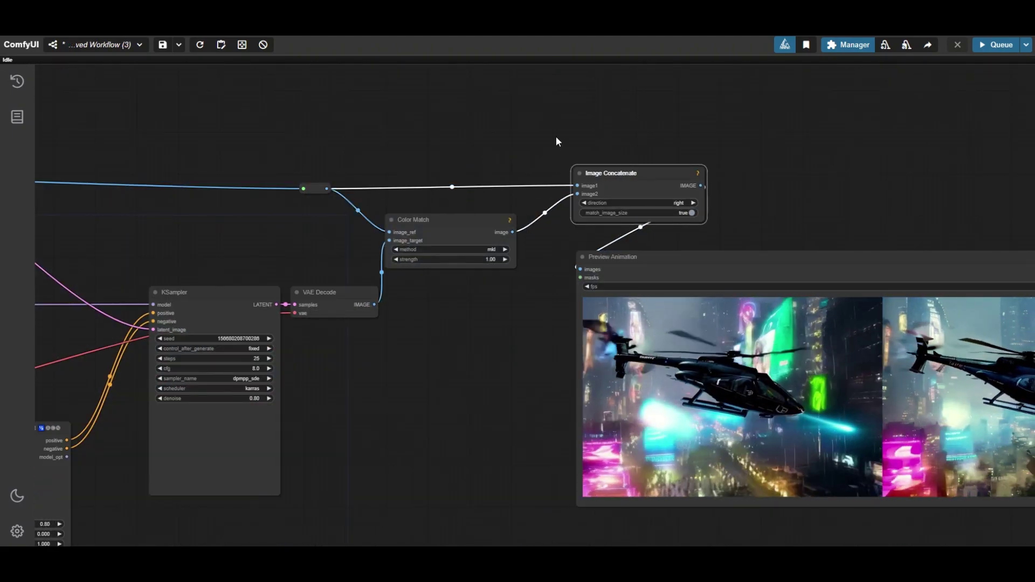
Place an Upscale Image (using Model) node above Image Concatenate with a Load Upscale Model using RealESRGAN_x2.pth
double_click(558, 134)
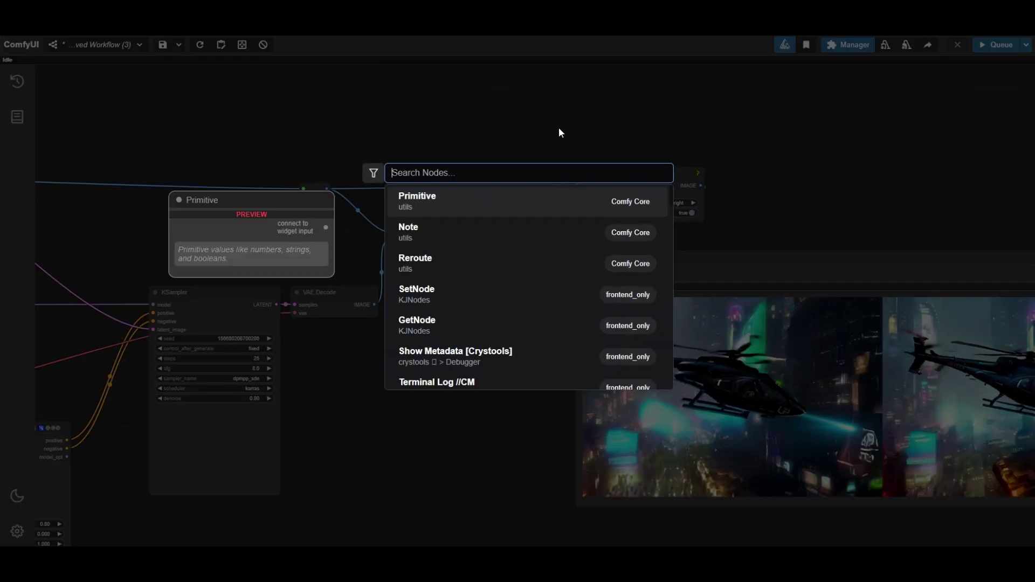
text(upscale image)
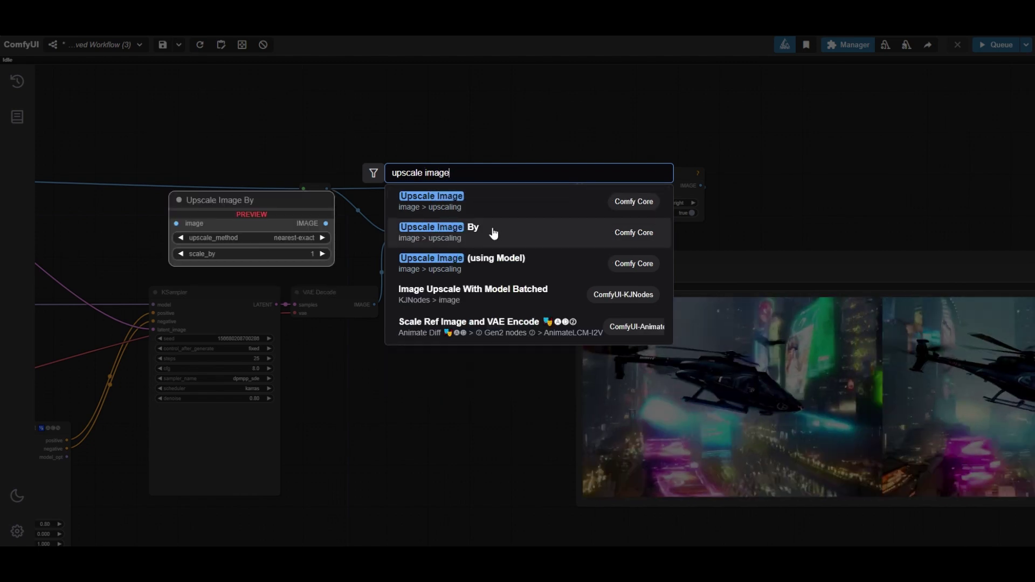
click(462, 263)
scroll(509, 188, up, 3)
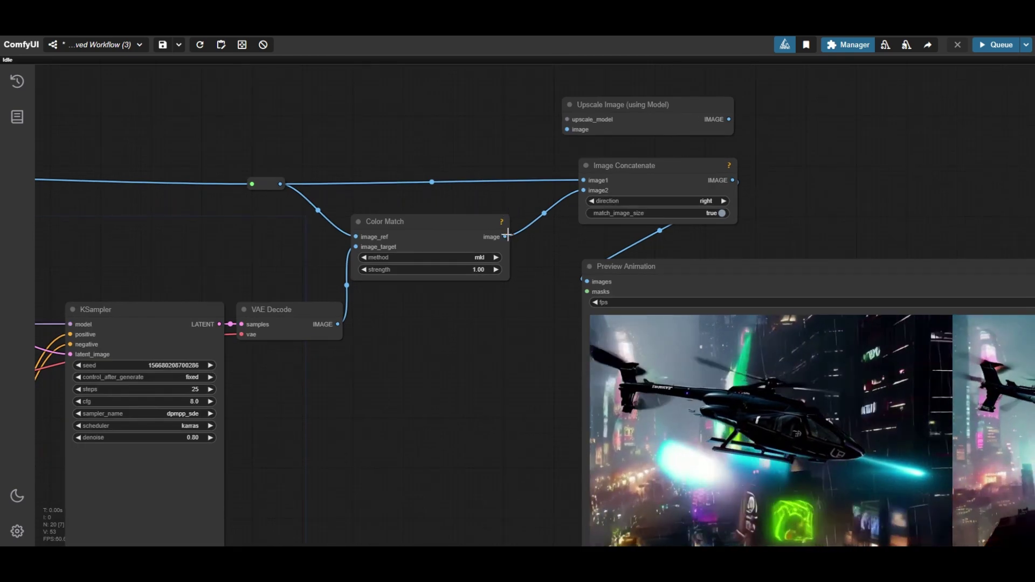
drag(660, 86, 441, 171)
click(575, 187)
click(475, 210)
drag(531, 171, 399, 142)
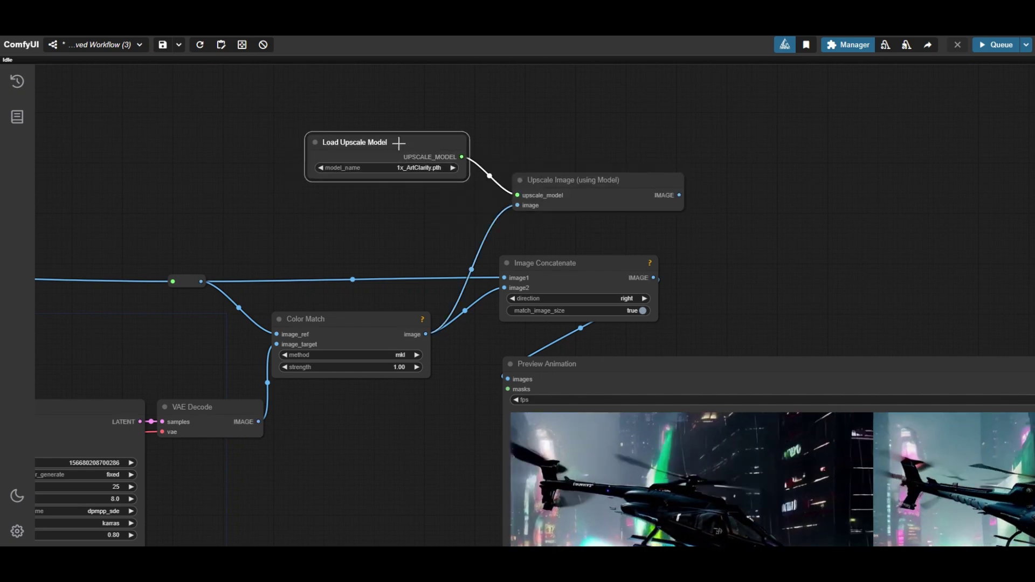
scroll(512, 171, right, 5)
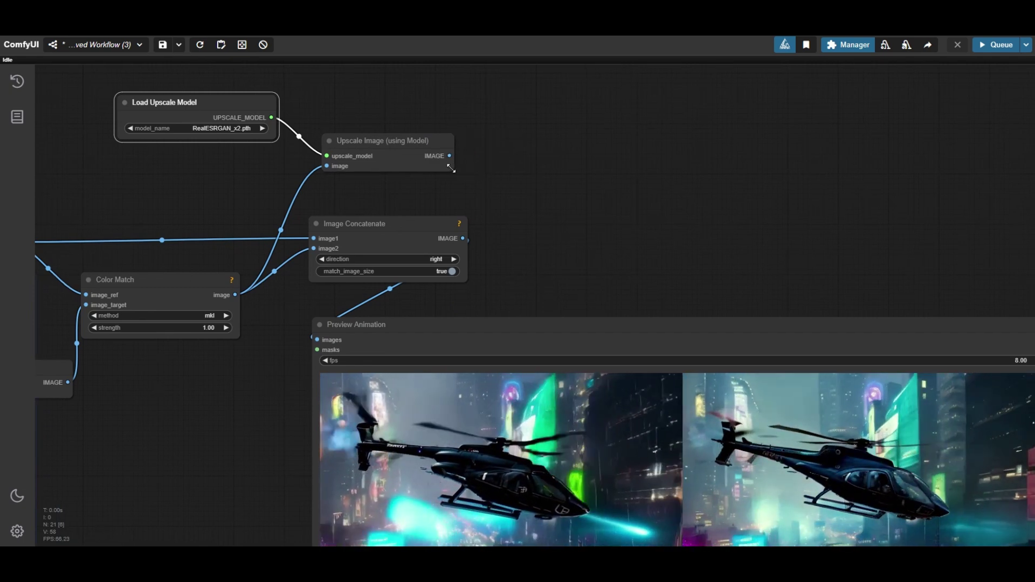
Add a RIFE VFI node (rife47.pth, multiplier 2) after the upscaler, narrowed and positioned in place
scroll(500, 176, right, 3)
double_click(444, 98)
text(RIFE)
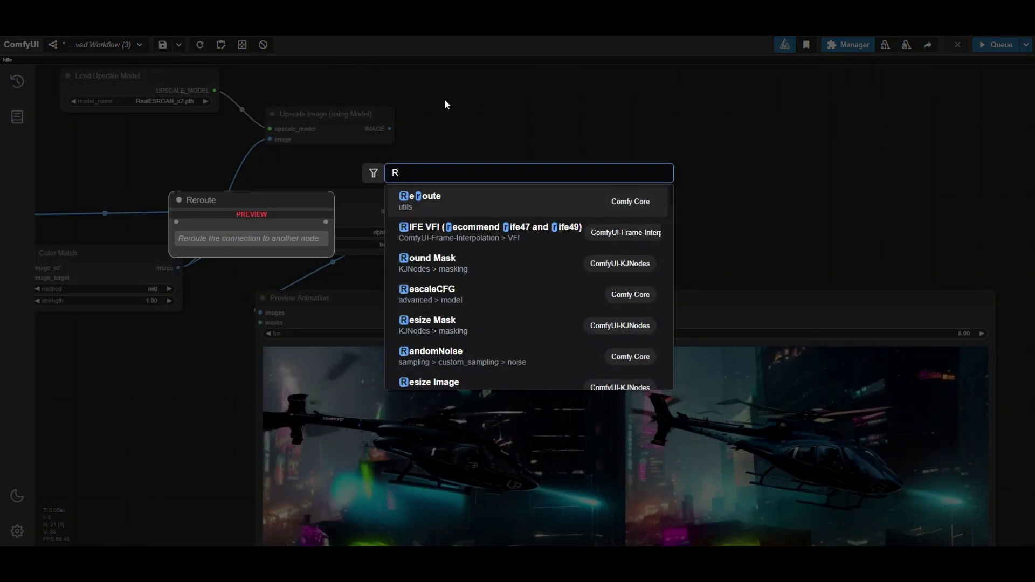
click(532, 201)
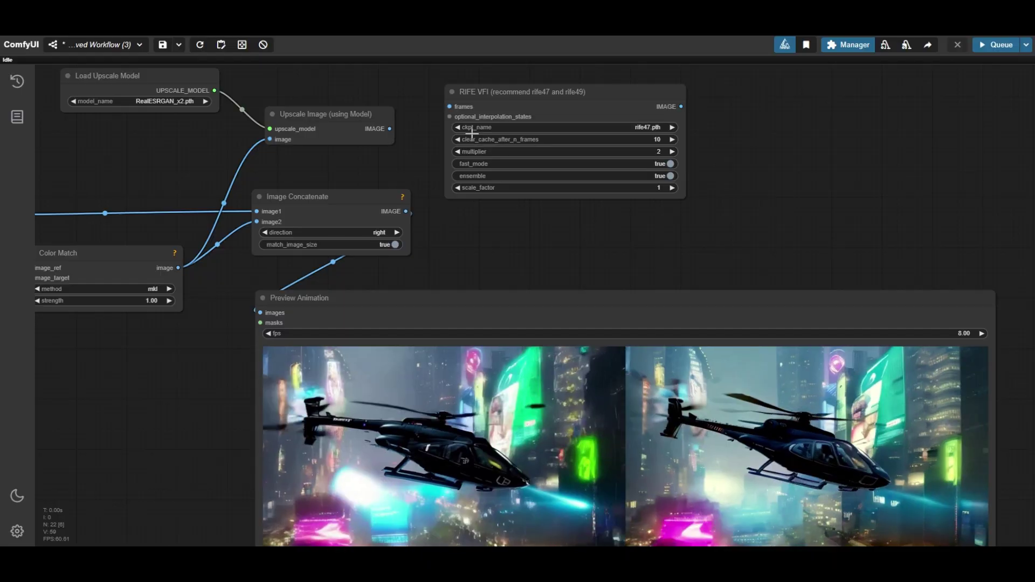
drag(699, 197, 604, 200)
drag(514, 91, 531, 111)
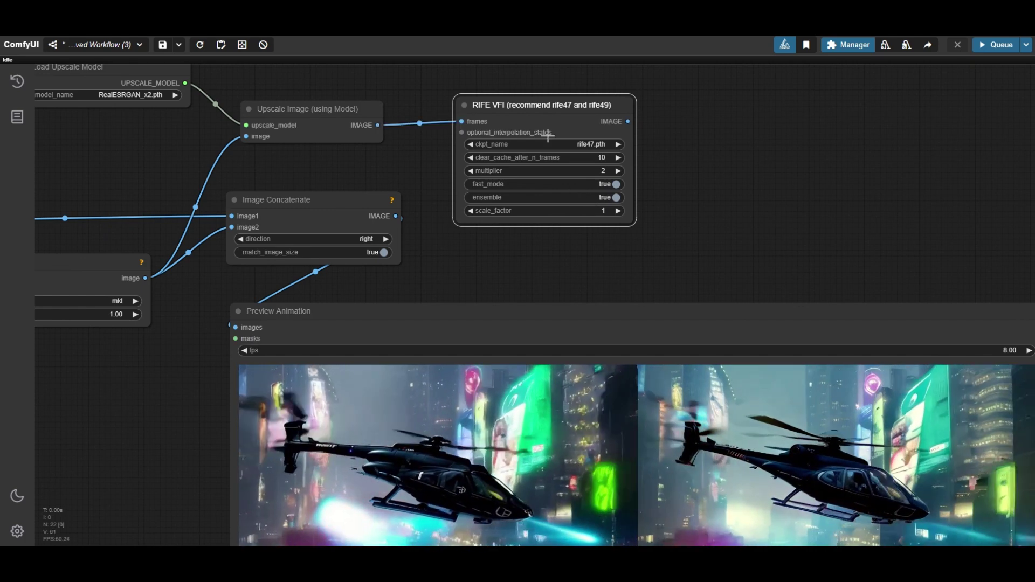
drag(535, 110, 518, 116)
scroll(543, 134, down, 5)
scroll(561, 141, up, 3)
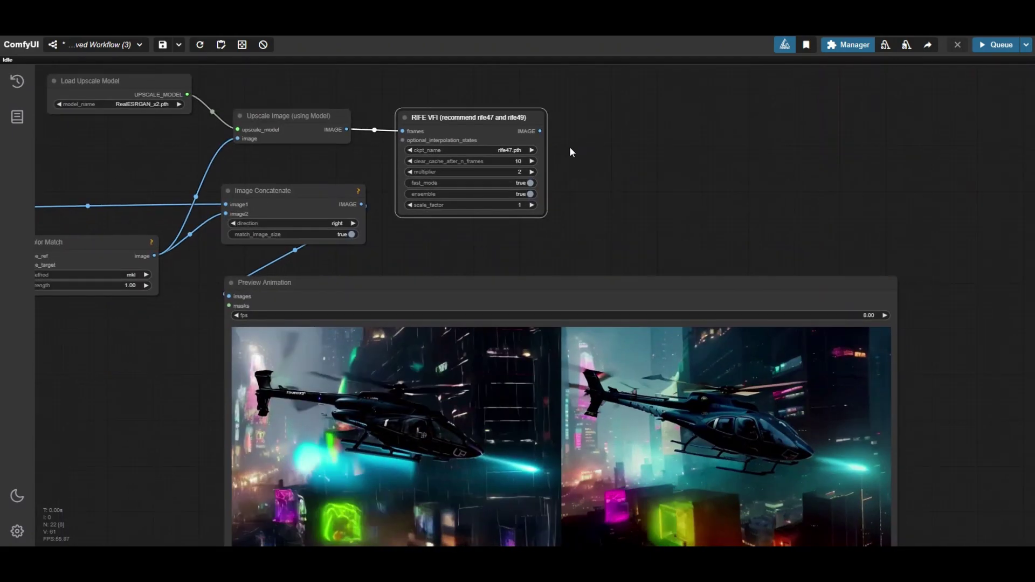
Add a Preview Animation for RIFE VFI's output, showing 97 frames at 1440x960 and 16 fps
double_click(595, 134)
text(preview)
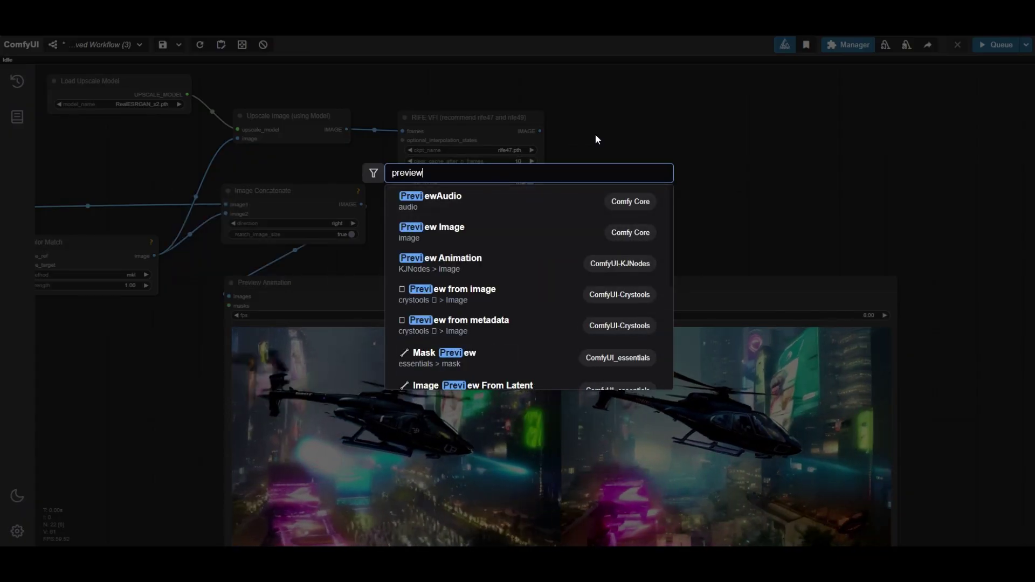
click(488, 263)
scroll(610, 113, up, 3)
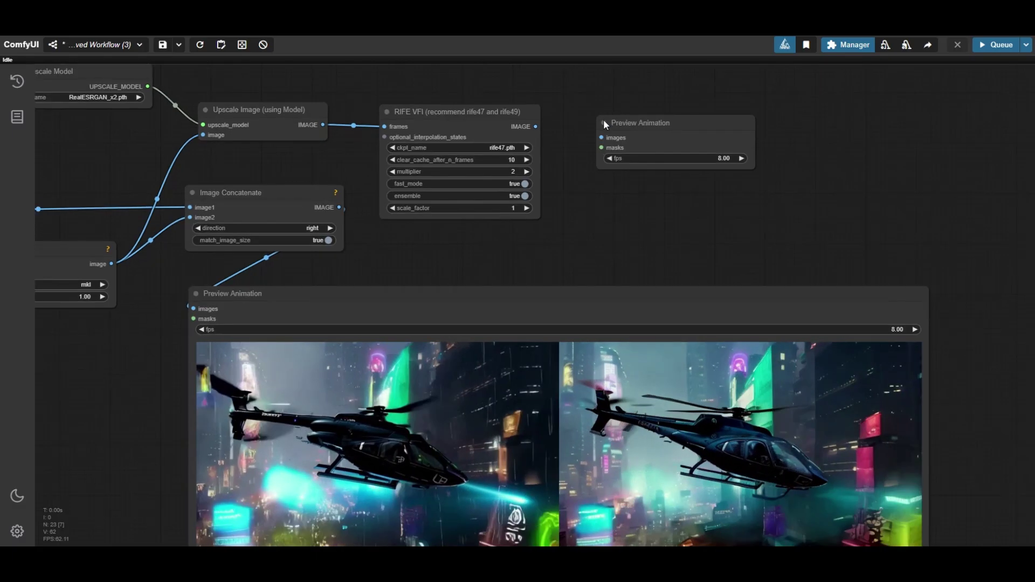
drag(614, 101, 613, 103)
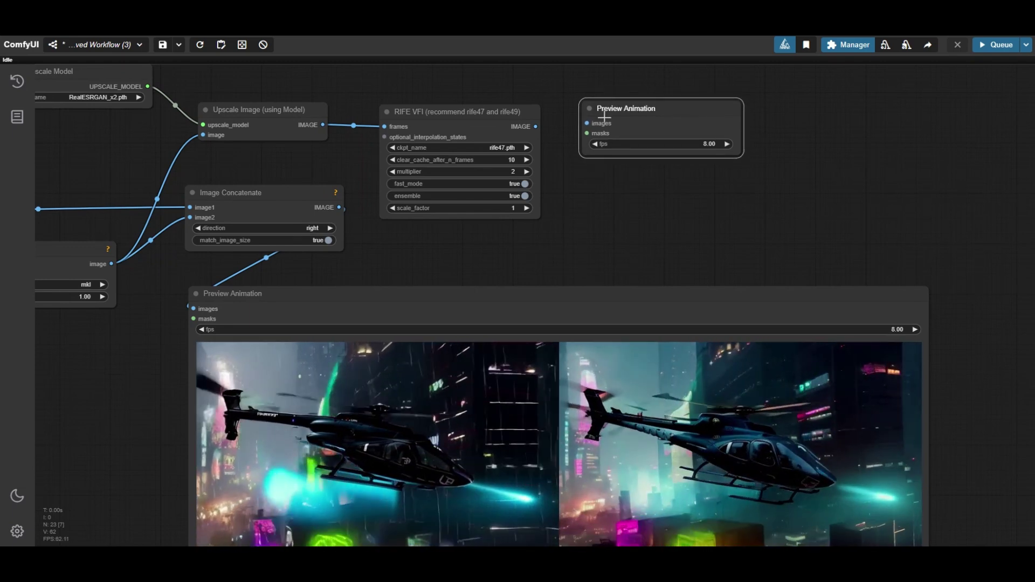
drag(588, 202, 628, 186)
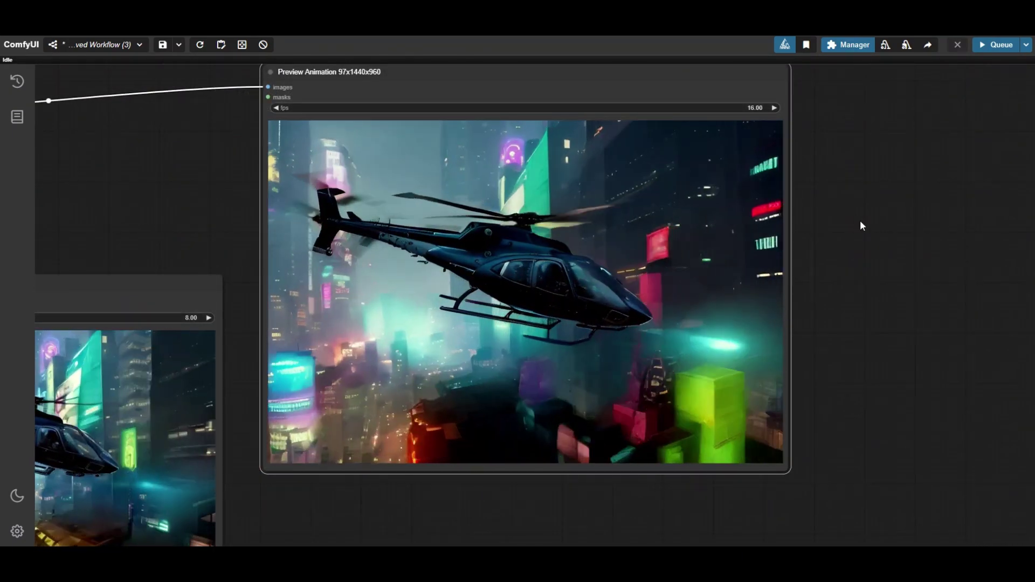
scroll(861, 225, down, 6)
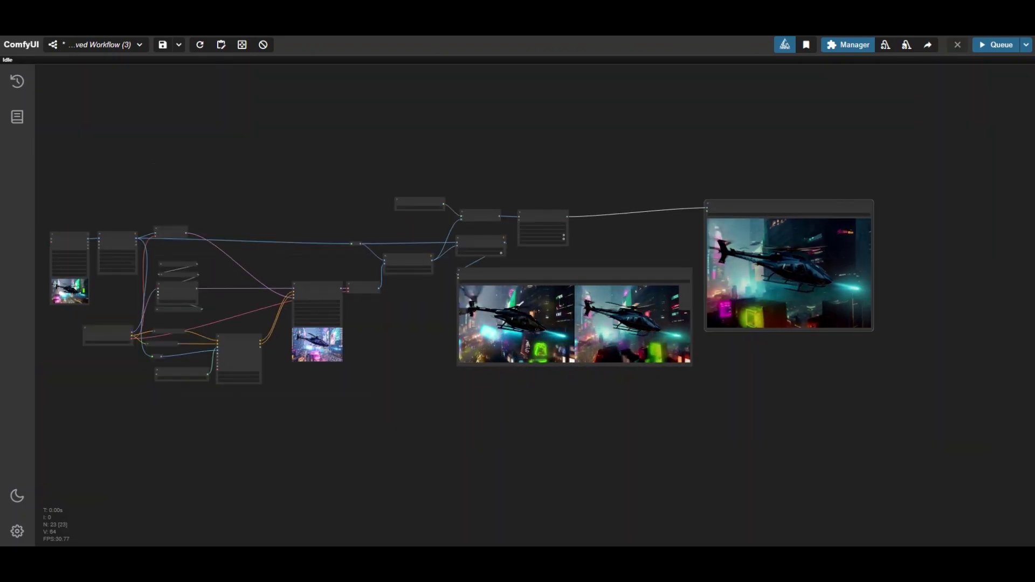